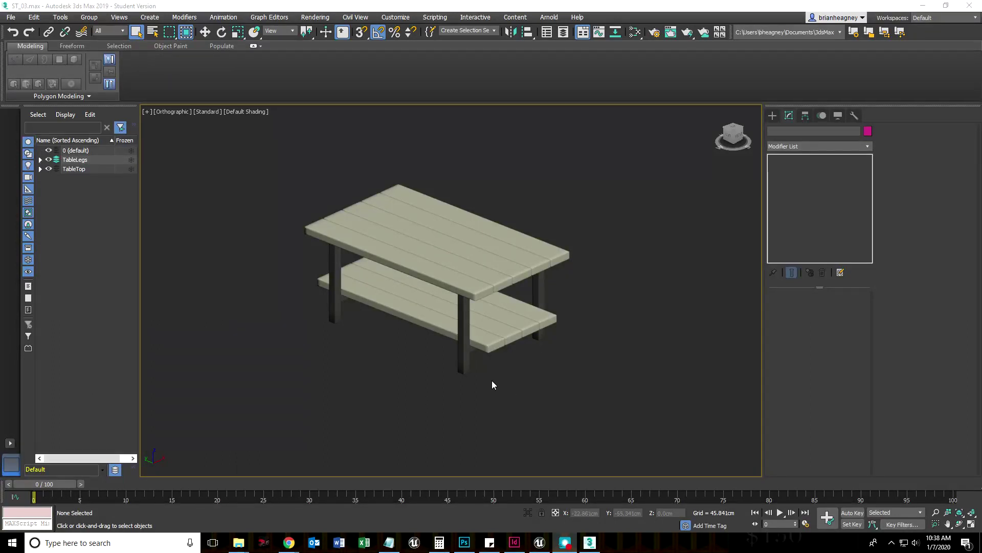
- Orbit the table to a low side view, then back up to a view from above
key(shift+z)
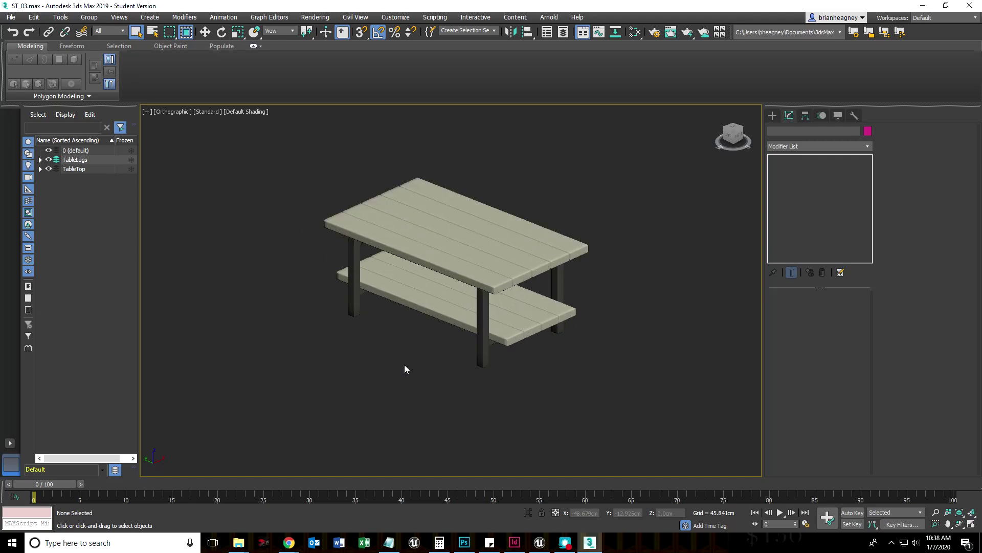
mouse_move(408, 397)
alt+middle_down()
mouse_move(393, 376)
mouse_move(419, 349)
mouse_move(413, 331)
mouse_move(399, 374)
mouse_move(408, 391)
alt+middle_up()
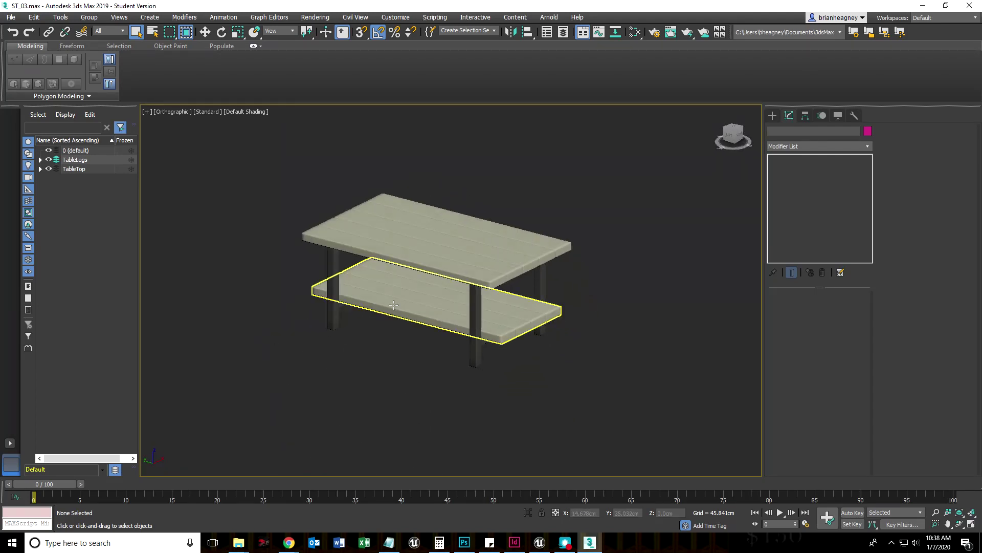
scroll(395, 301, up, 4)
scroll(370, 351, down, 2)
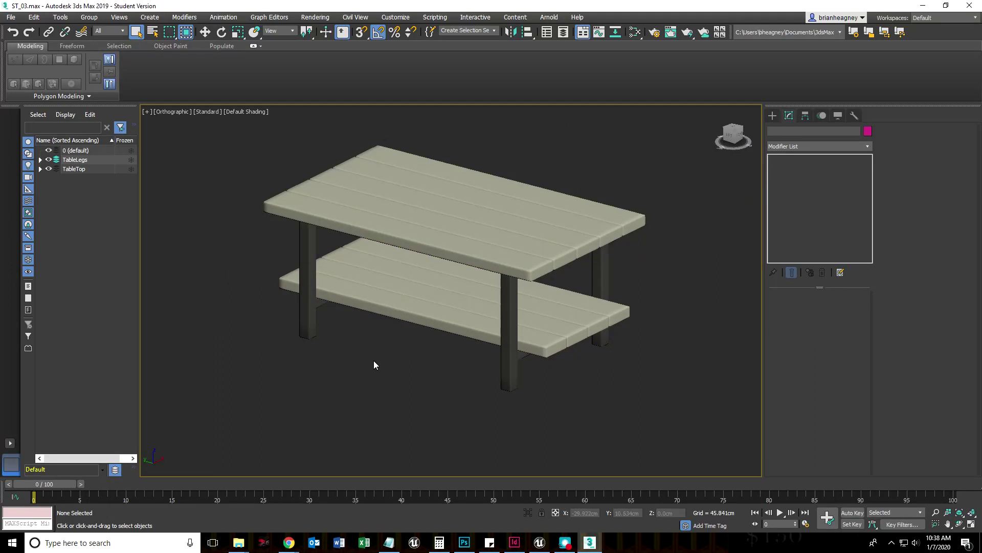
alt+middle_drag(394, 343, 393, 378)
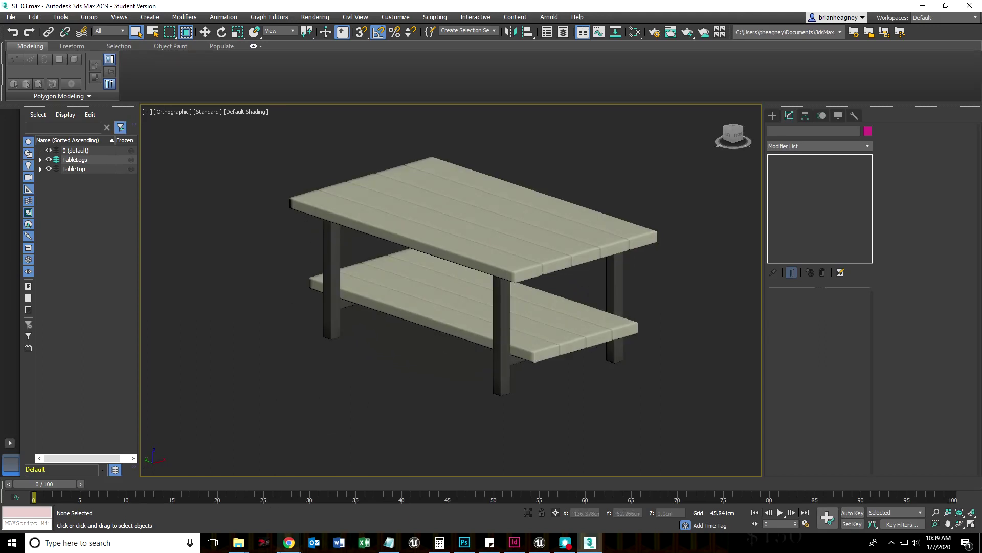
- Check the Photoshop references, toggling the photo layers to see the dimensioned table drawing
click(464, 545)
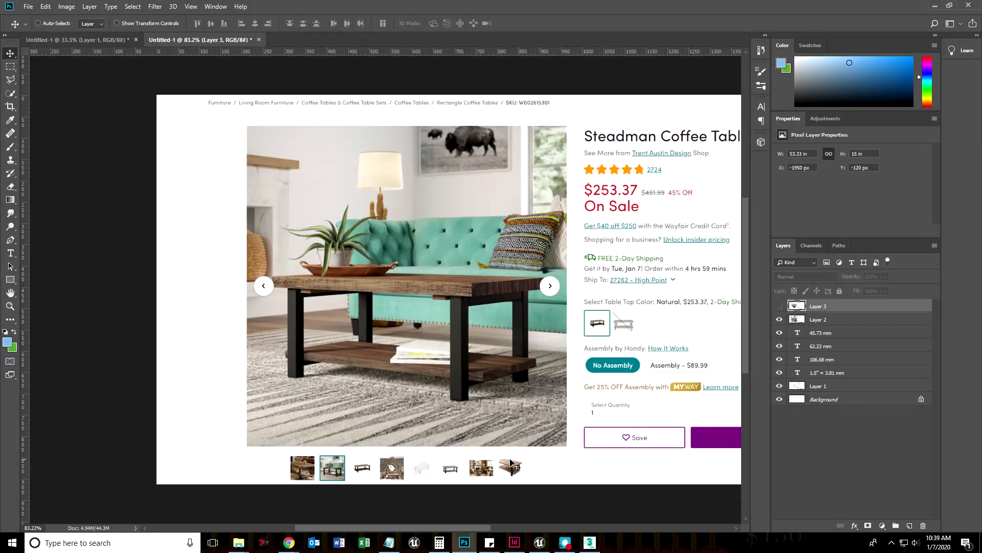
click(779, 320)
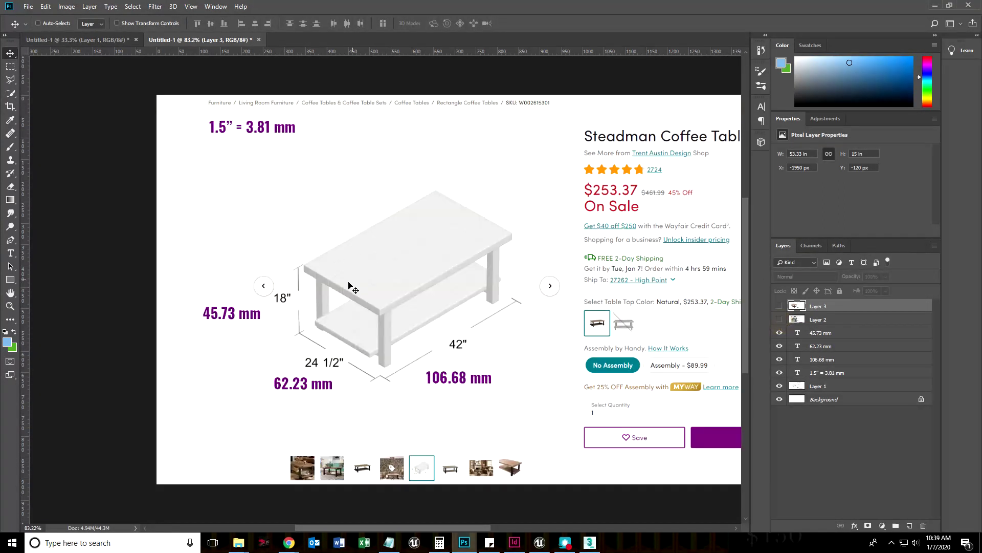
click(779, 320)
click(779, 306)
click(935, 5)
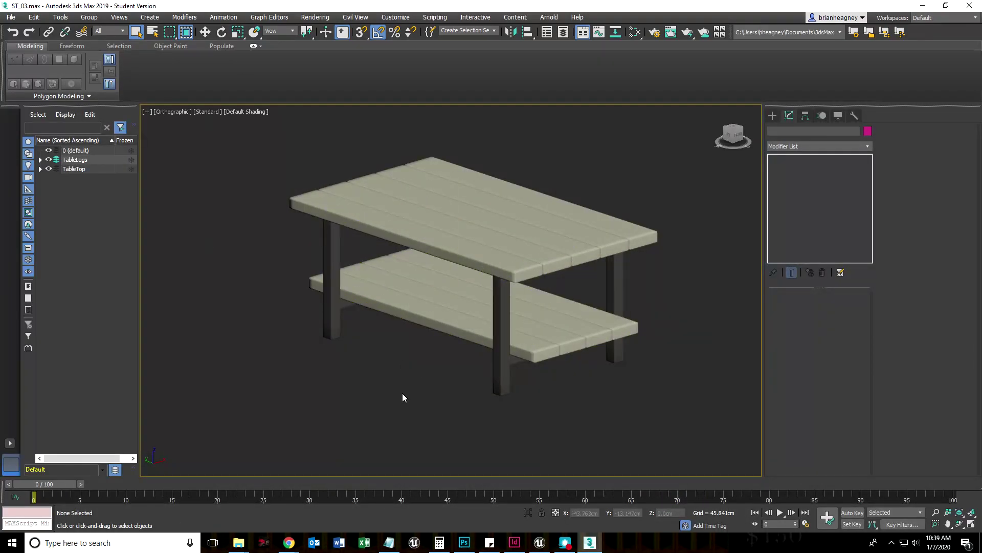
- Switch the selection region to Lasso and enclose all seven table pieces
alt+middle_drag(404, 402, 373, 388)
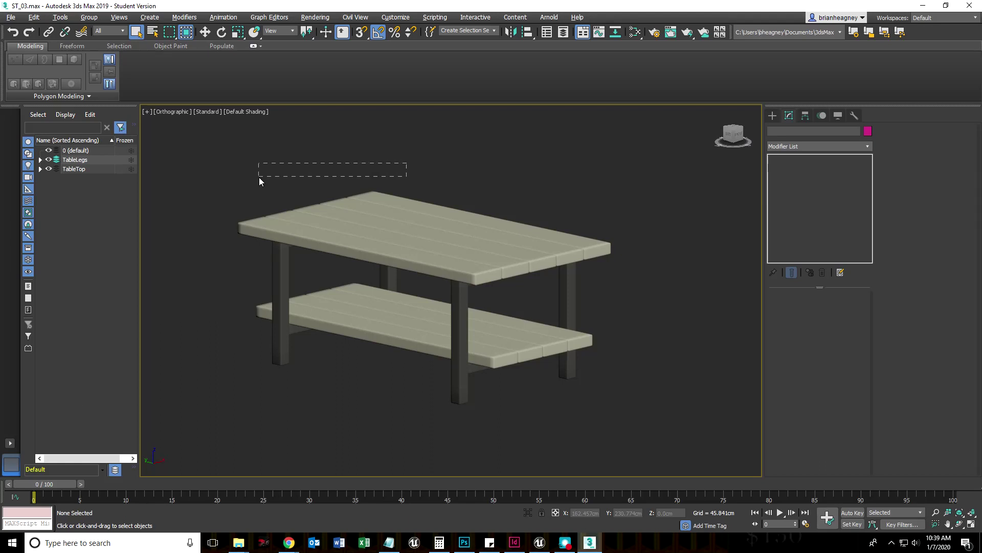
drag(259, 177, 196, 324)
drag(203, 405, 202, 405)
drag(169, 32, 173, 97)
mouse_move(366, 162)
mouse_down()
mouse_move(193, 343)
mouse_move(329, 481)
mouse_move(671, 421)
mouse_move(683, 267)
mouse_up()
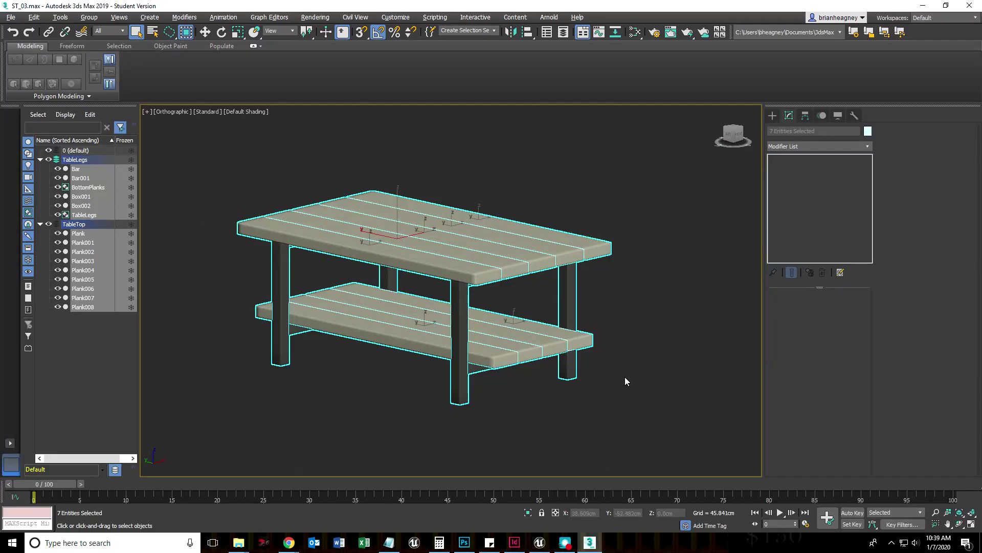
mouse_move(625, 377)
alt+middle_down()
mouse_move(603, 342)
mouse_move(602, 318)
mouse_move(554, 318)
mouse_move(493, 347)
mouse_move(570, 391)
mouse_move(629, 383)
alt+middle_up()
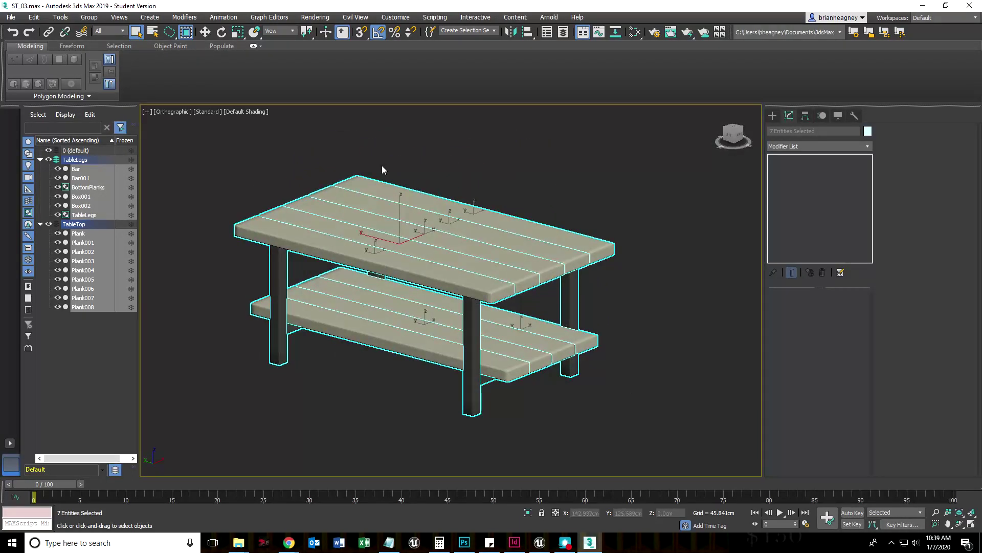
- Start File > Export Selected, cancel it, and reframe the table up-left at a new angle
click(10, 17)
mouse_move(31, 169)
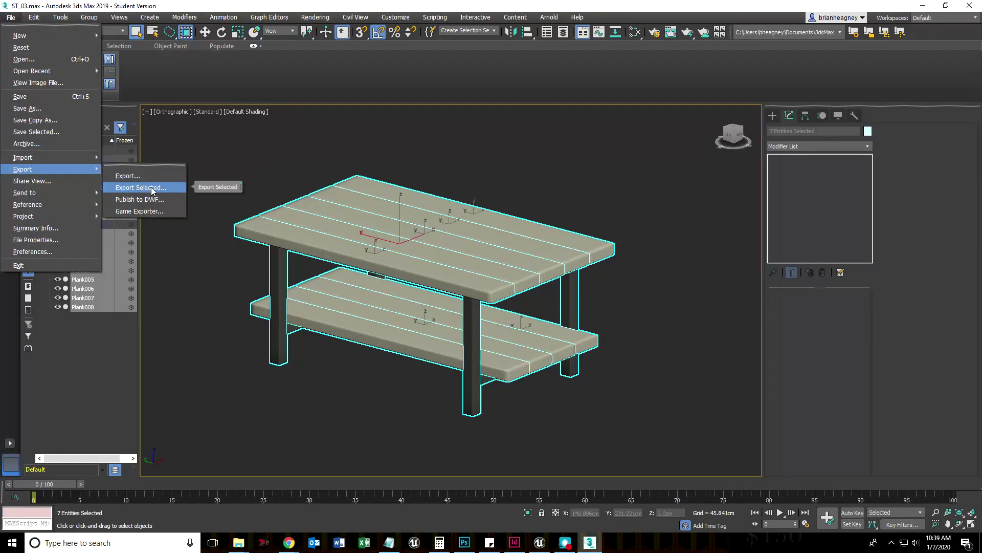
click(152, 189)
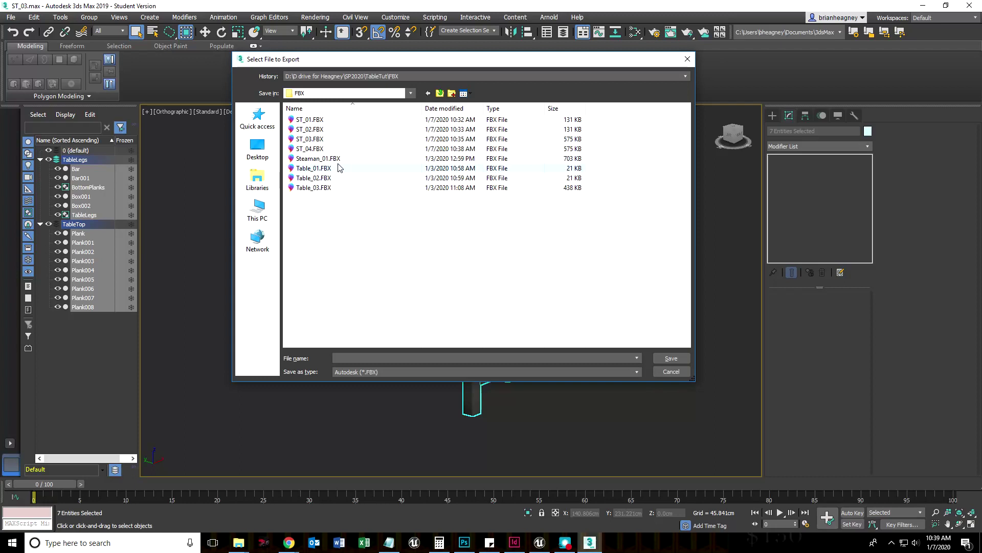
click(664, 372)
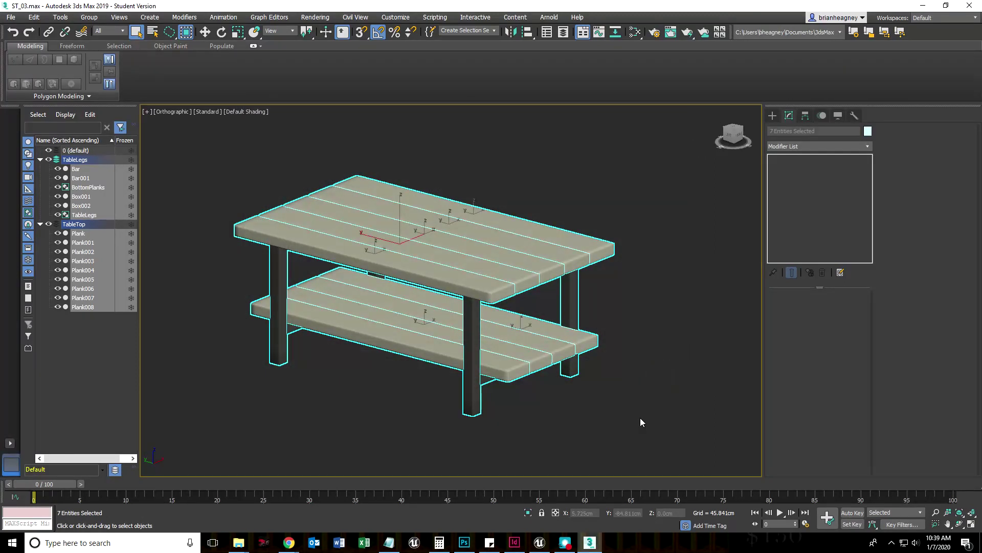
middle_drag(631, 372, 604, 339)
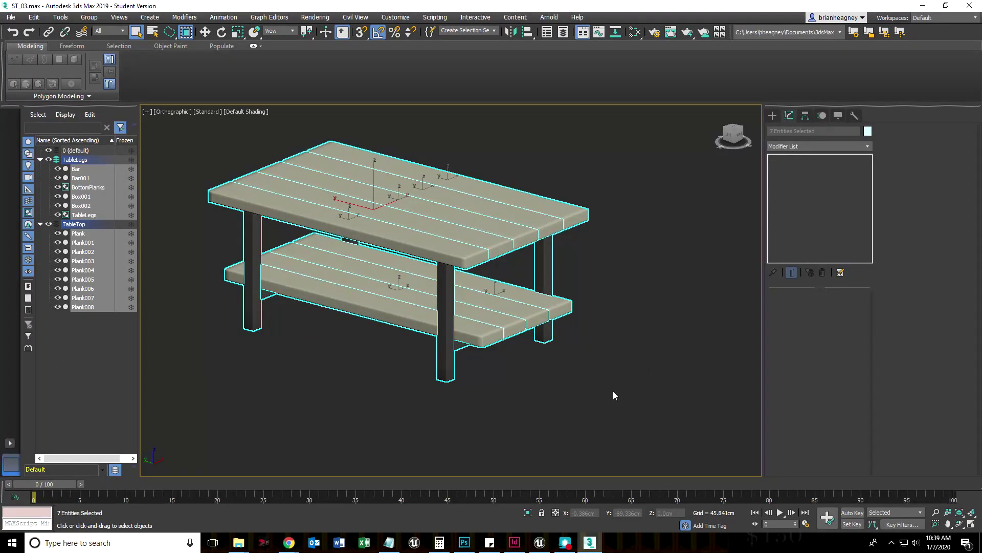
mouse_move(480, 406)
alt+middle_down()
mouse_move(464, 399)
mouse_move(474, 409)
alt+middle_up()
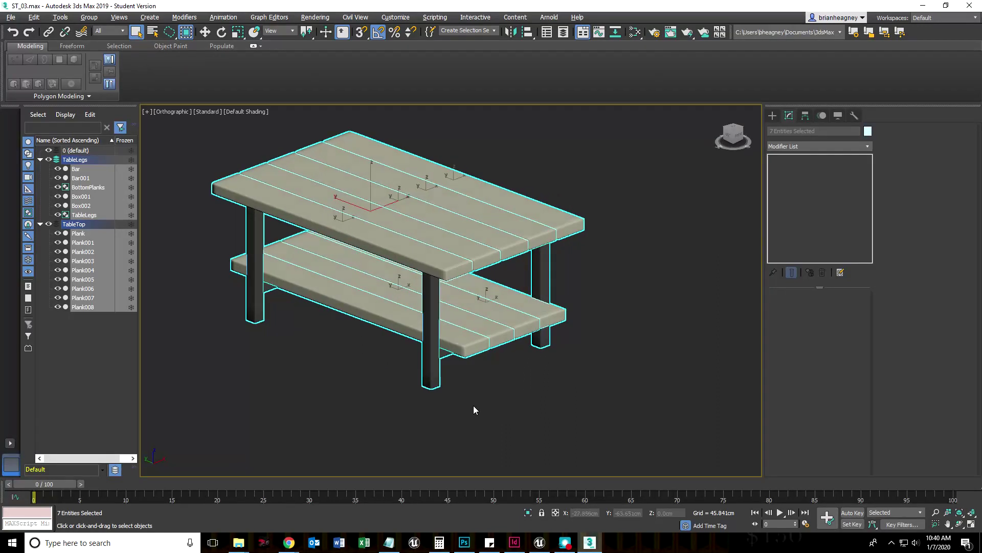
- Show the home grid, deselect the table and move it to the upper centre of view
key(g)
click(476, 426)
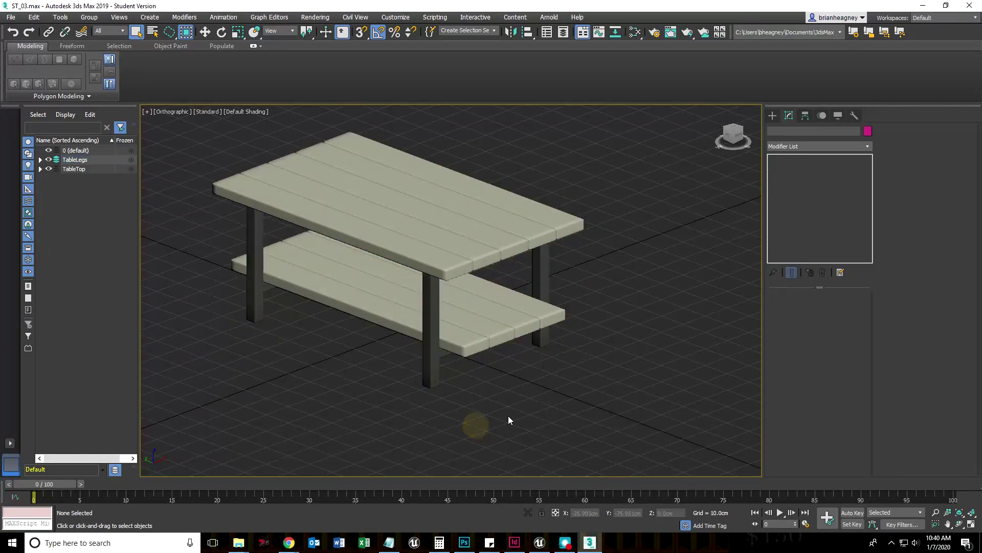
alt+middle_drag(488, 442, 511, 434)
scroll(502, 433, up, 3)
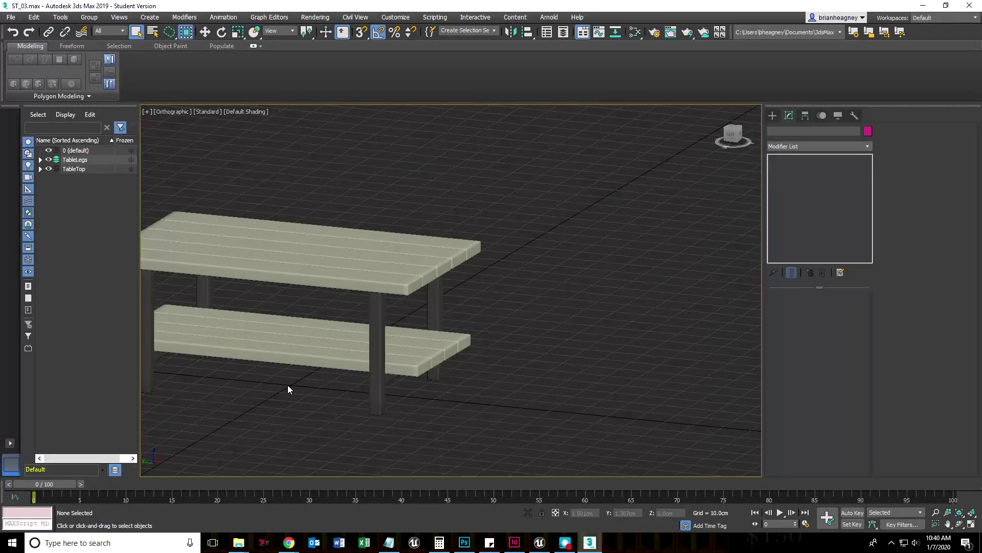
middle_drag(290, 388, 523, 289)
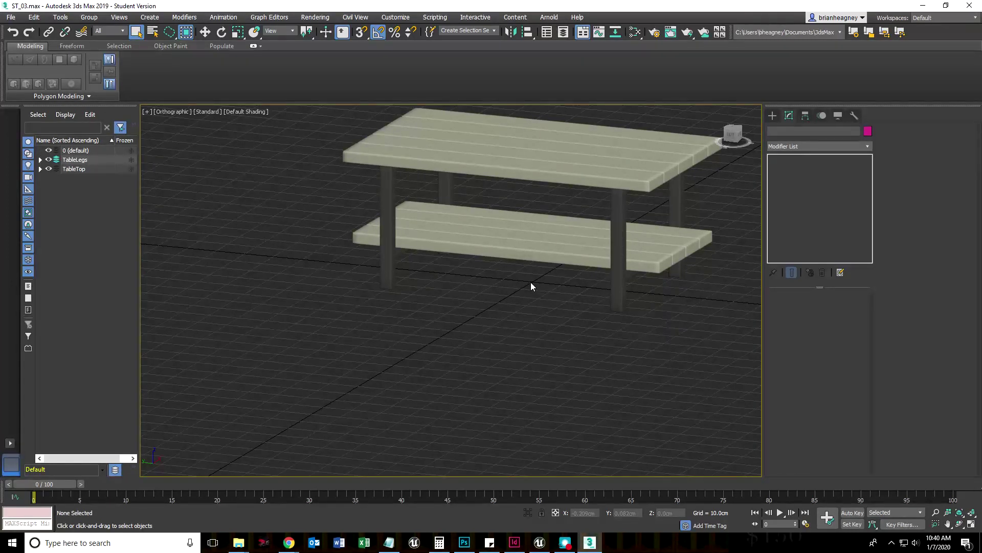
- Look down on the table and lasso-select all seven pieces again
alt+middle_drag(532, 287, 532, 307)
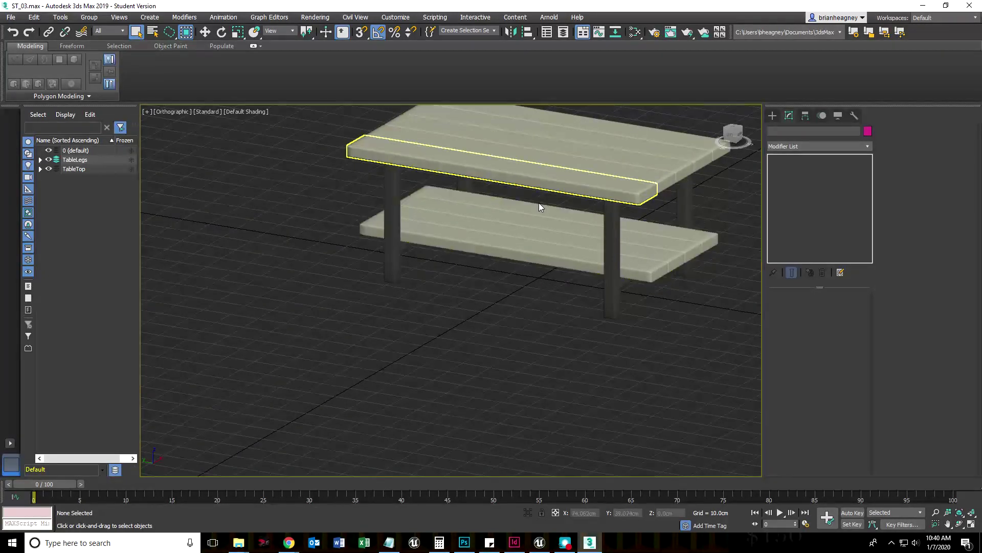
scroll(527, 264, down, 5)
scroll(490, 269, up, 6)
scroll(478, 265, down, 2)
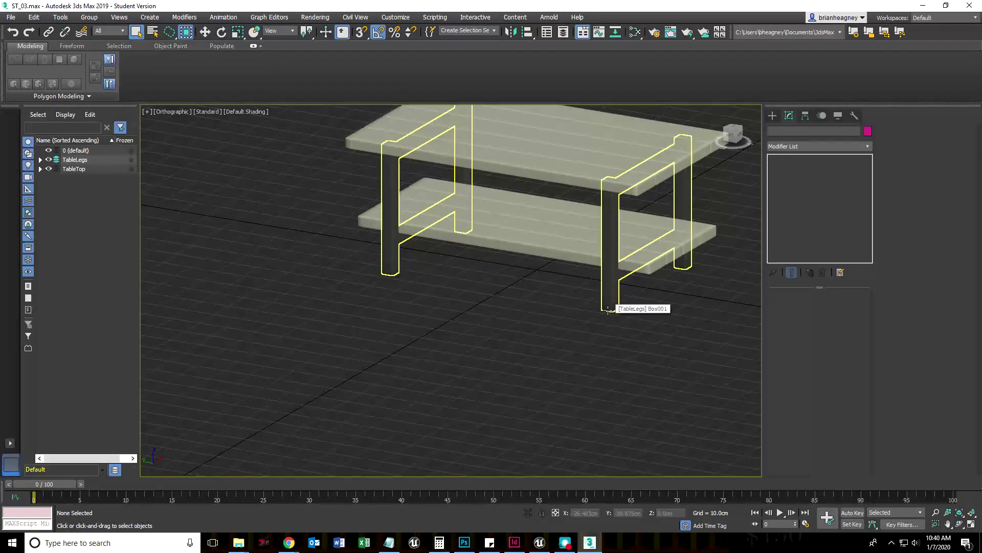
scroll(608, 309, down, 5)
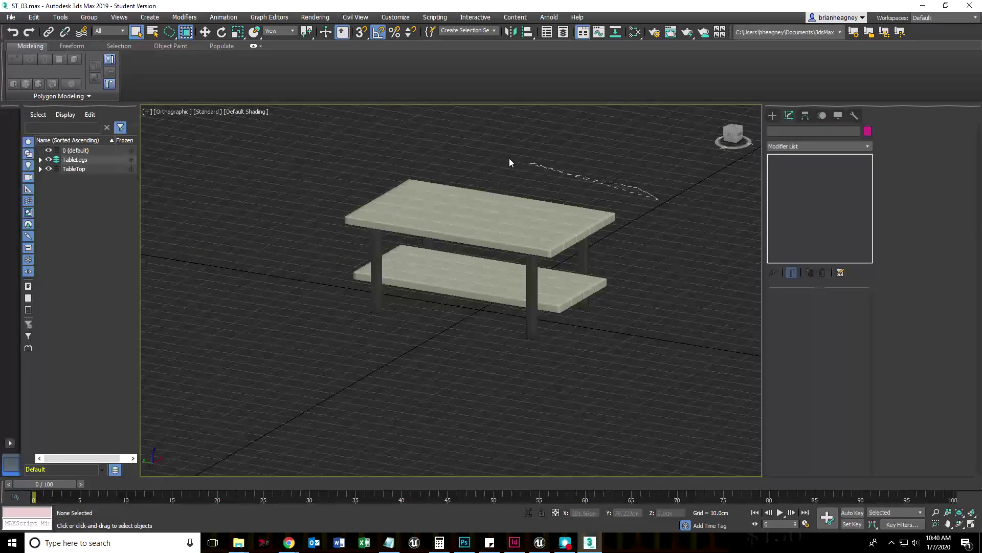
mouse_move(509, 162)
mouse_down()
mouse_move(301, 258)
mouse_move(415, 370)
mouse_move(603, 368)
mouse_up()
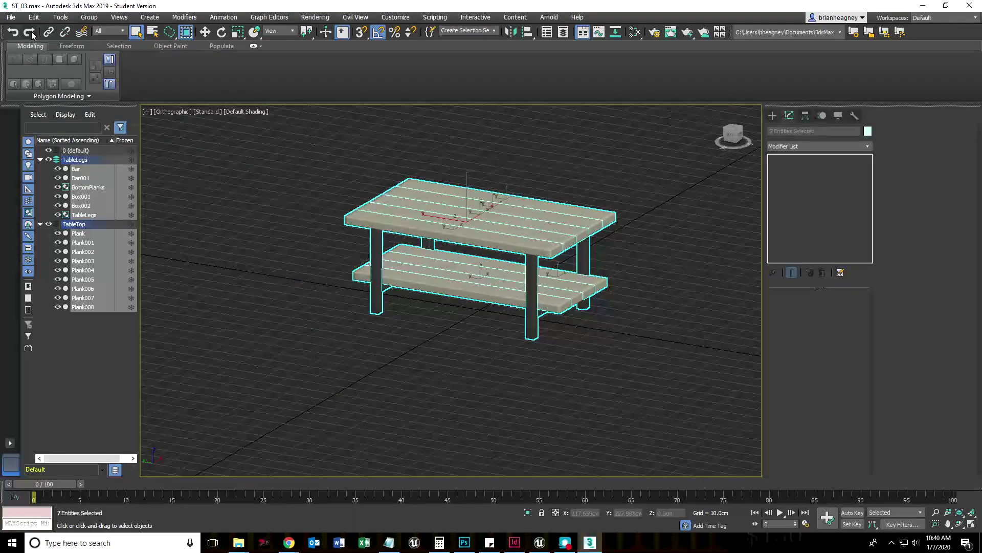
- Export the selection under a new version number based on ST_04.FBX, reaching the FBX Export options
click(12, 18)
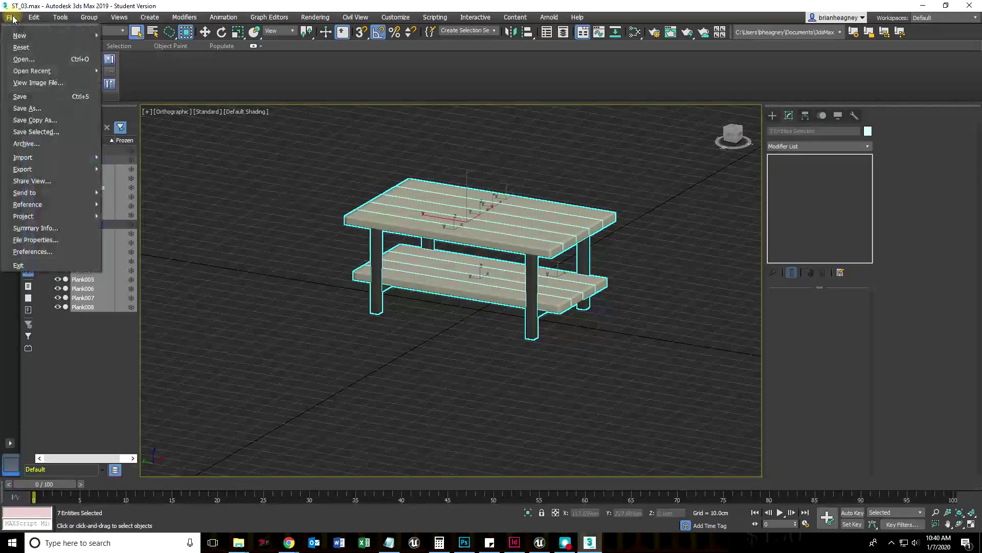
mouse_move(32, 173)
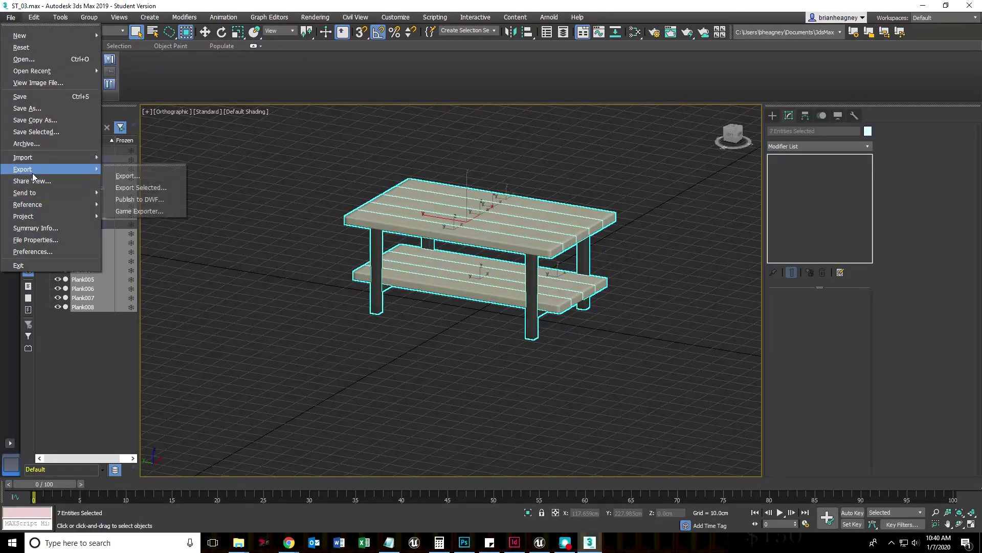
click(140, 187)
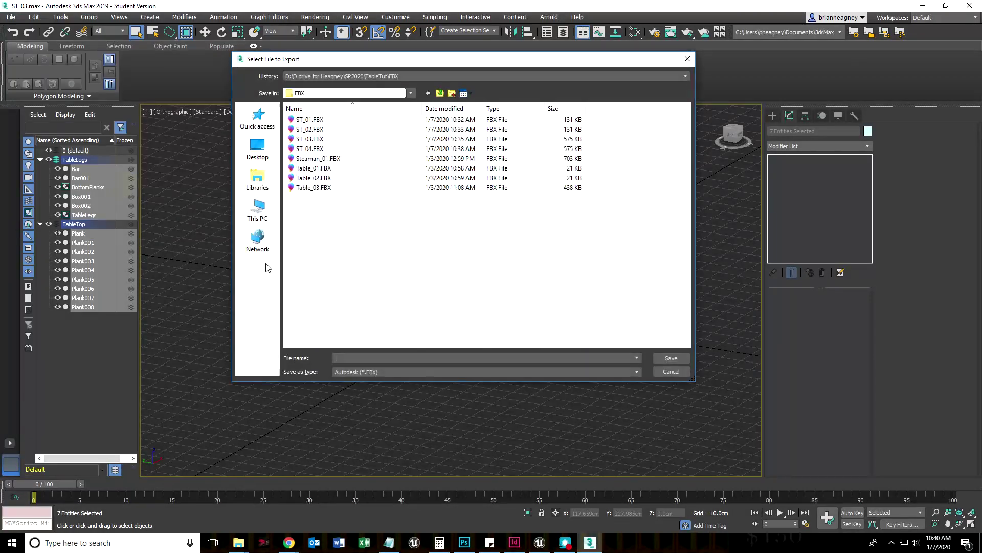
click(309, 148)
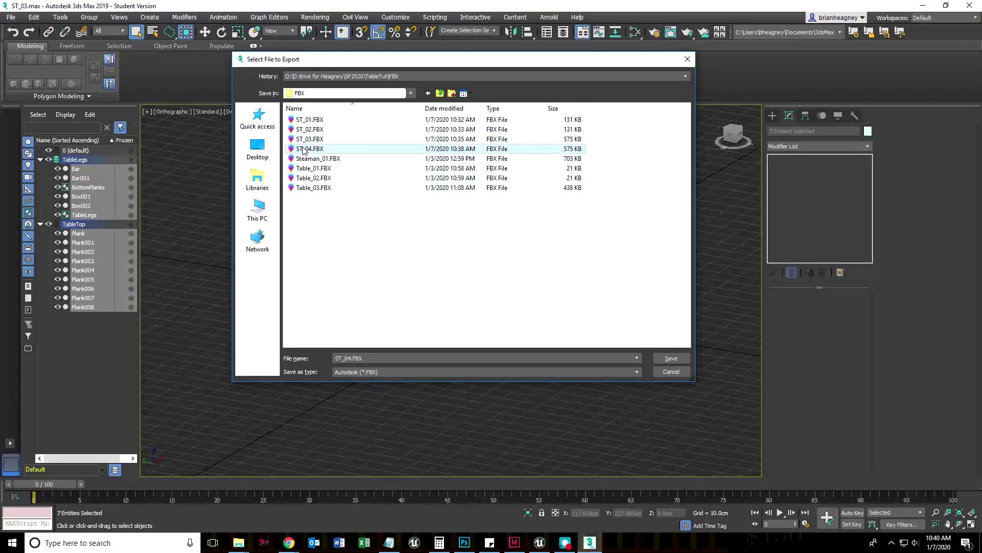
double_click(349, 358)
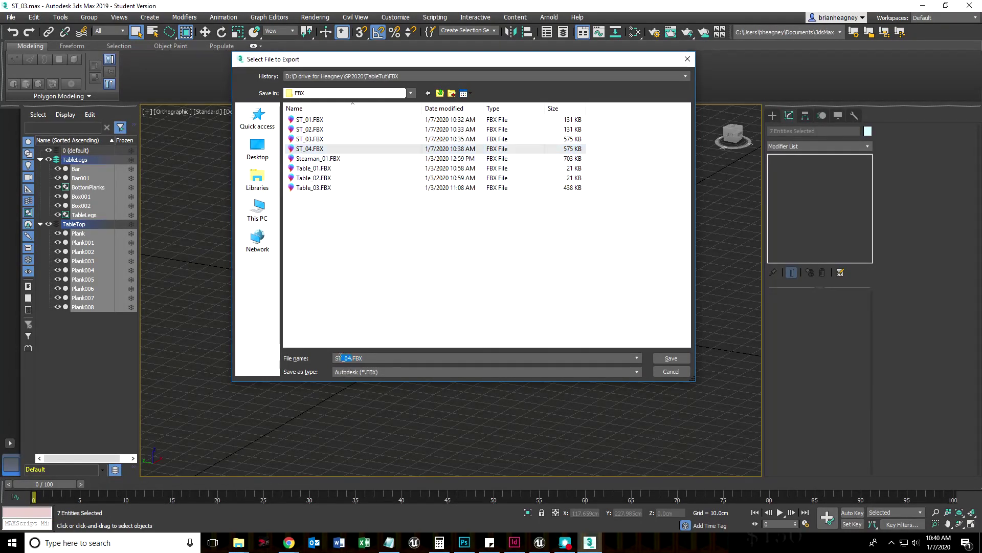
drag(350, 361, 348, 362)
key(Return)
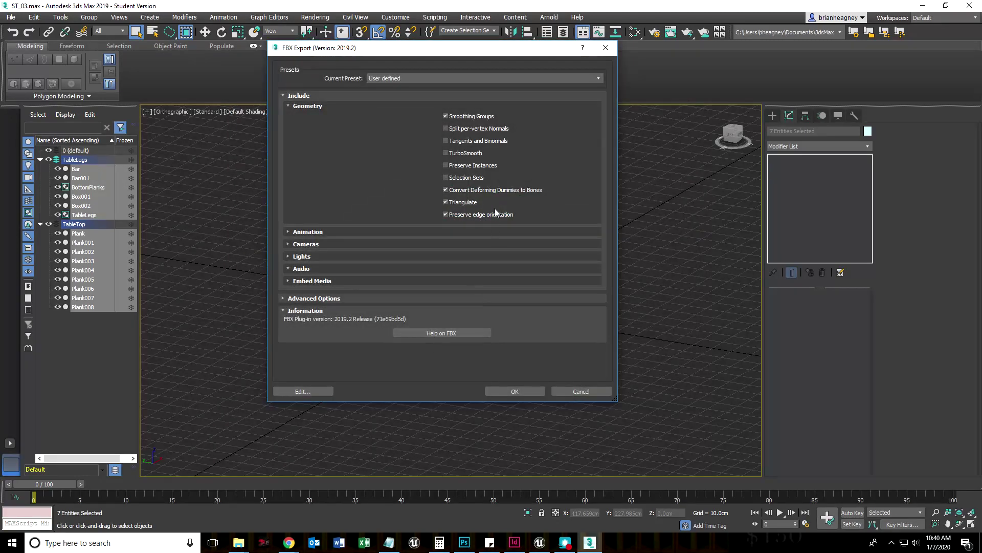
- Apply the Autodesk Media & Entertainment preset, enable Smoothing Groups and disable TurboSmooth
click(428, 78)
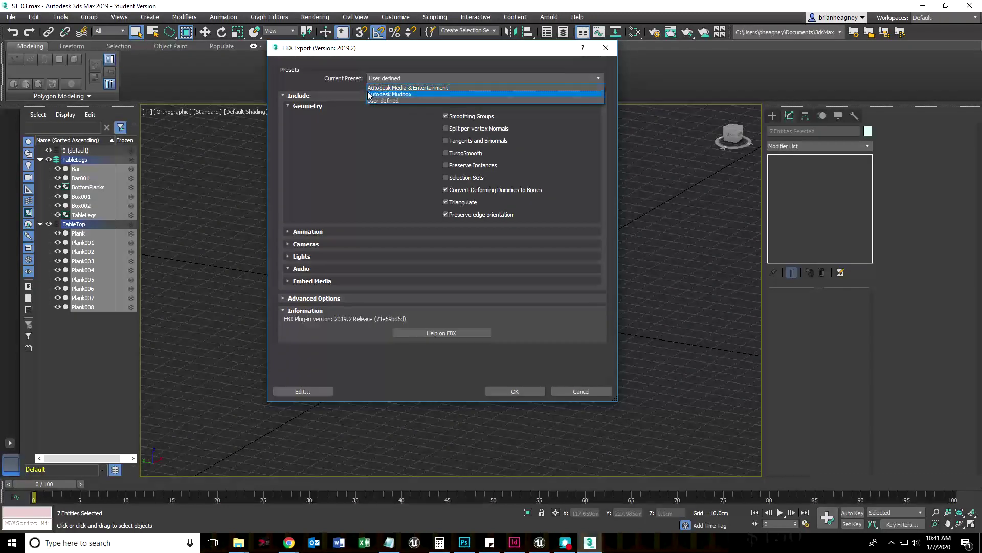
click(398, 87)
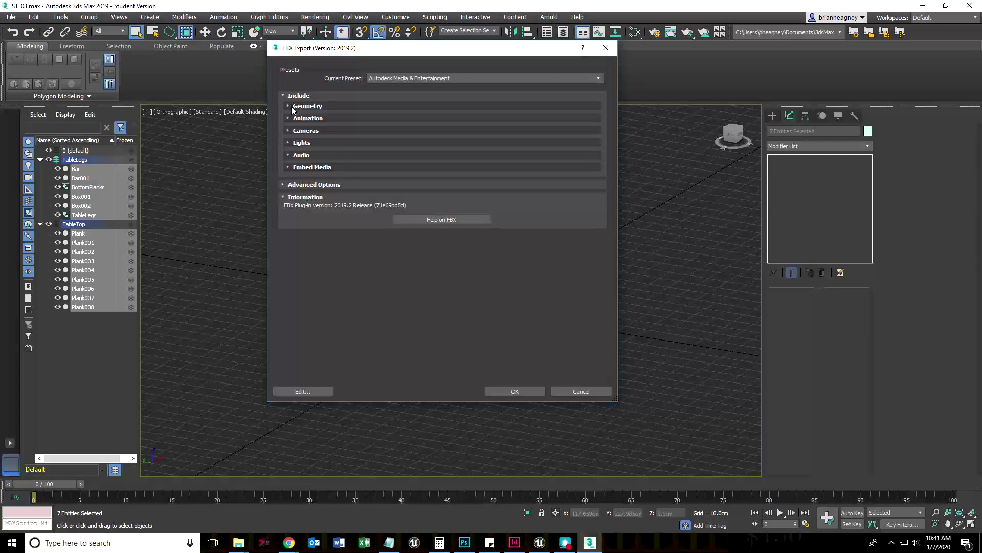
click(294, 106)
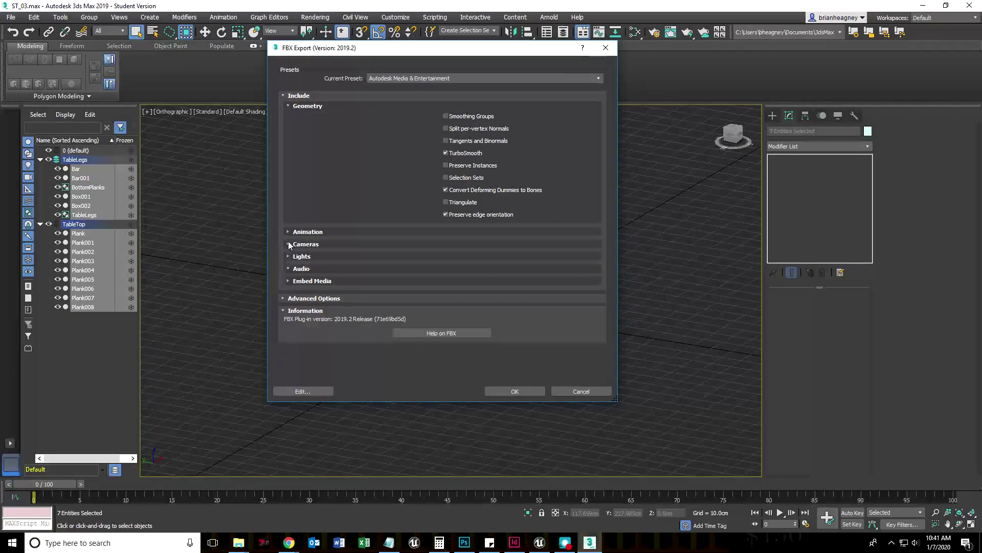
click(445, 115)
click(444, 153)
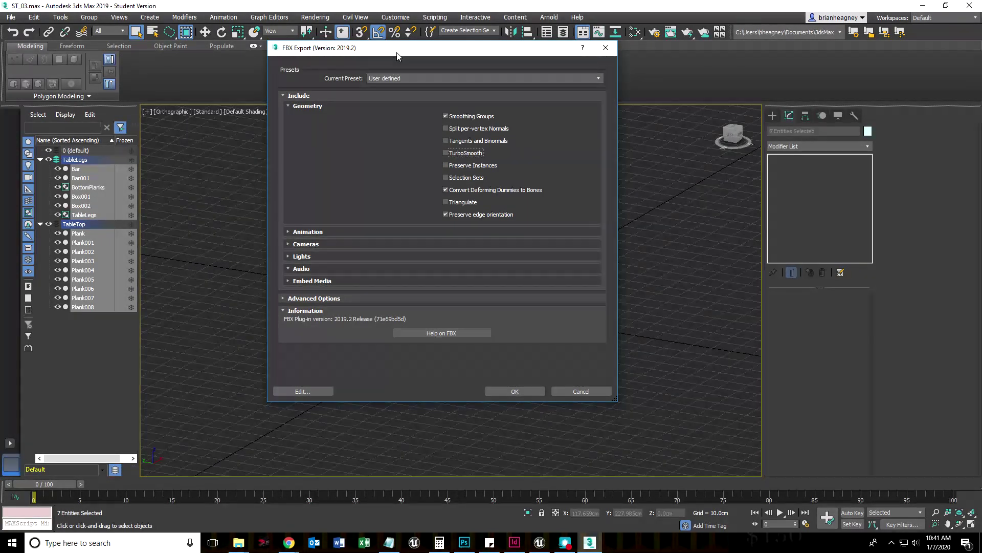
drag(398, 51, 290, 106)
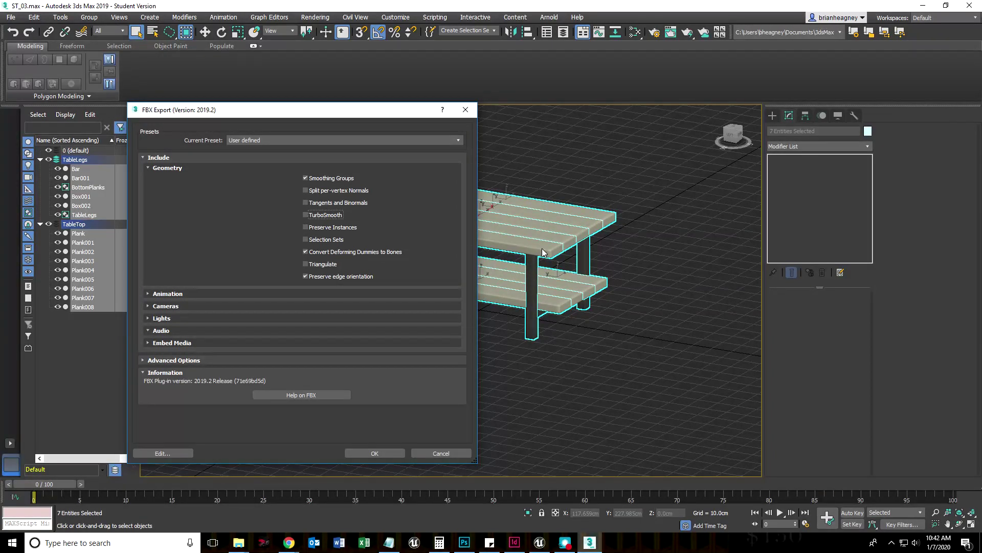
- Turn on Triangulate and exclude animation and cameras from the FBX export
click(304, 263)
click(149, 293)
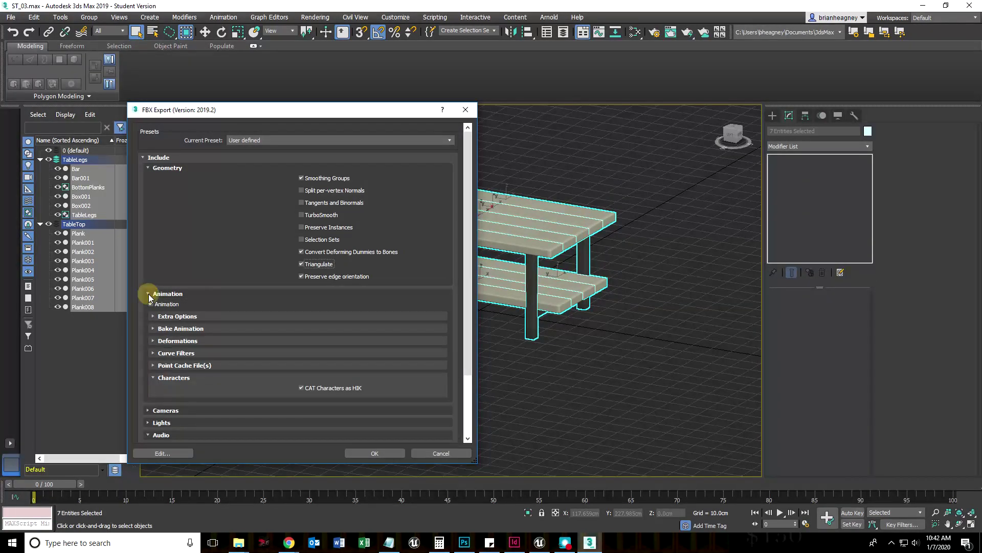
click(154, 305)
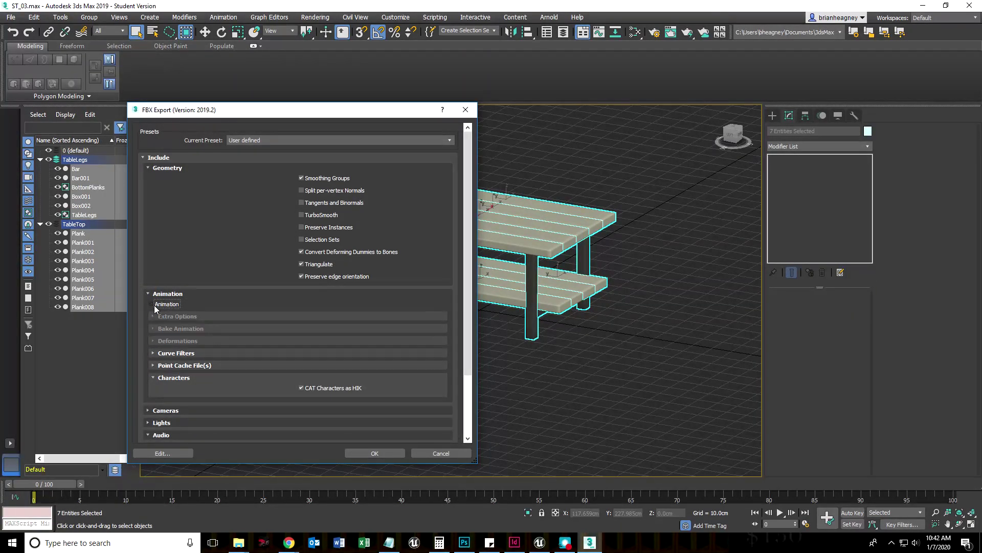
click(148, 293)
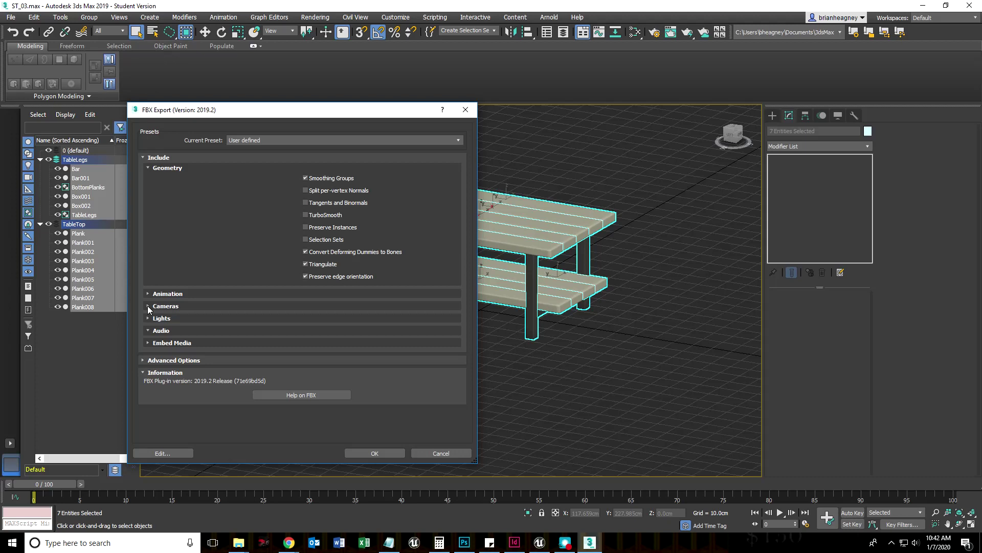
click(148, 306)
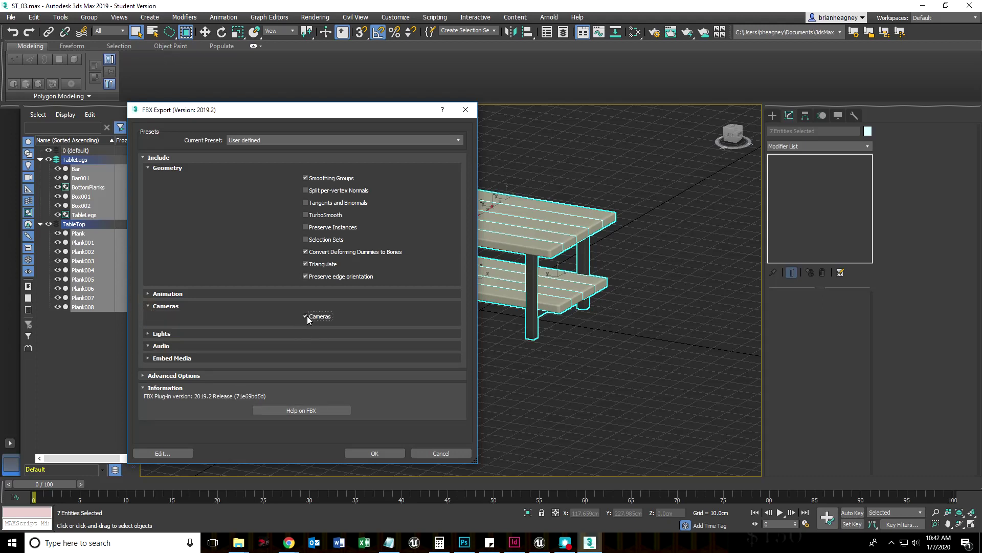
click(306, 316)
click(148, 307)
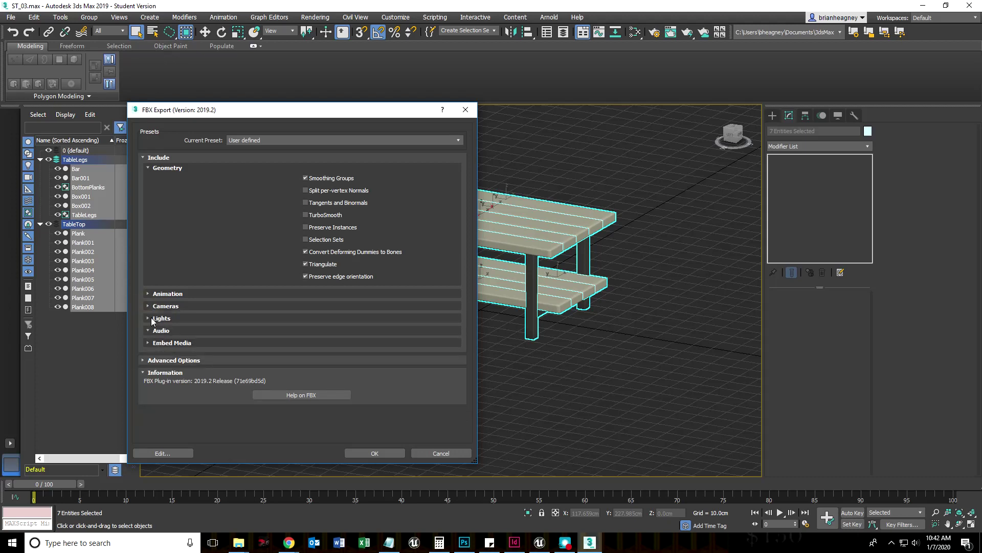
- Exclude lights, confirm Embed Media is off, and run the FBX export
click(148, 319)
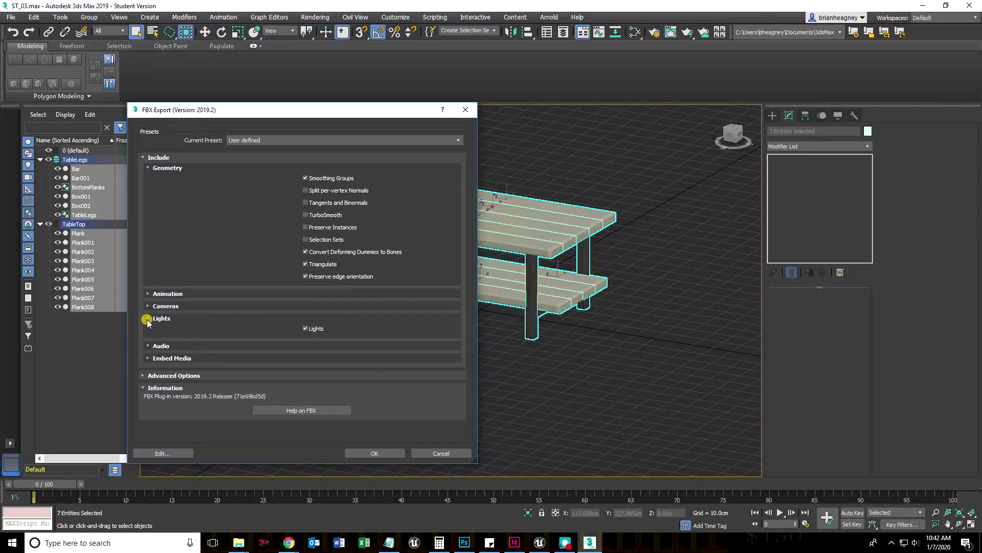
click(306, 329)
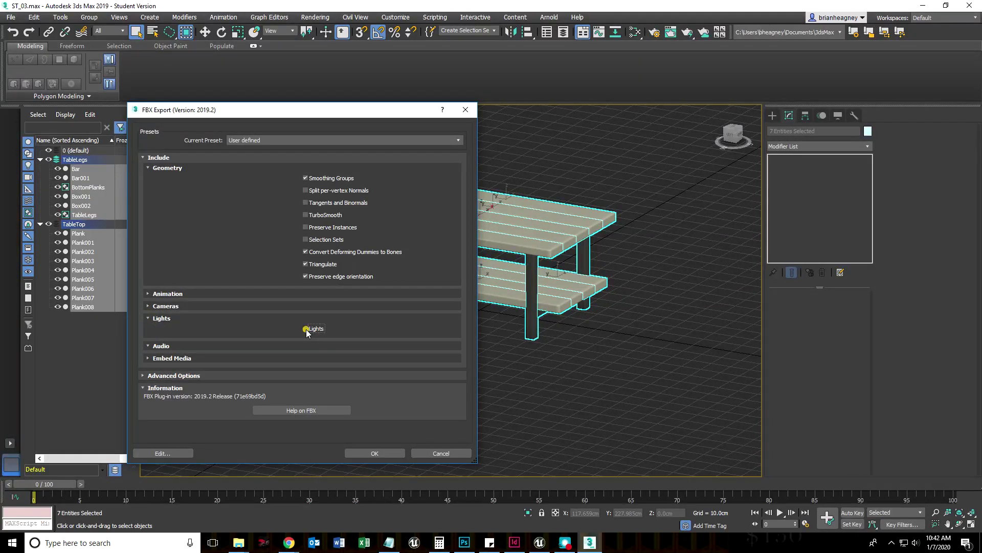
click(149, 318)
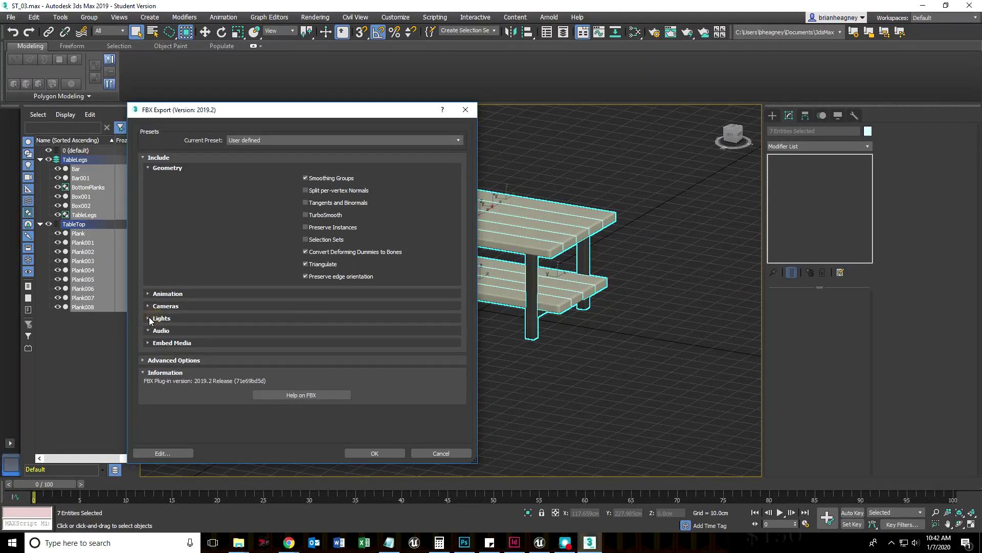
click(148, 343)
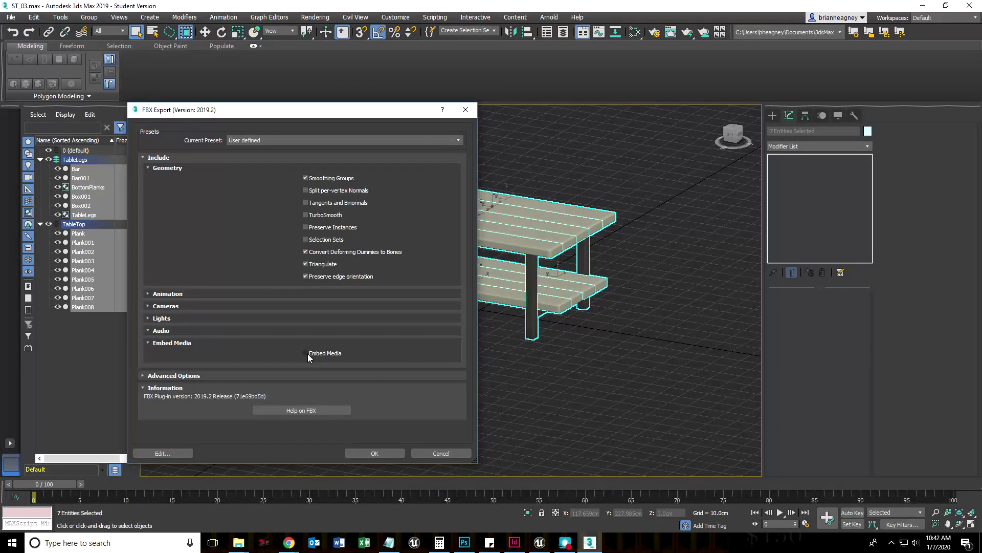
click(148, 344)
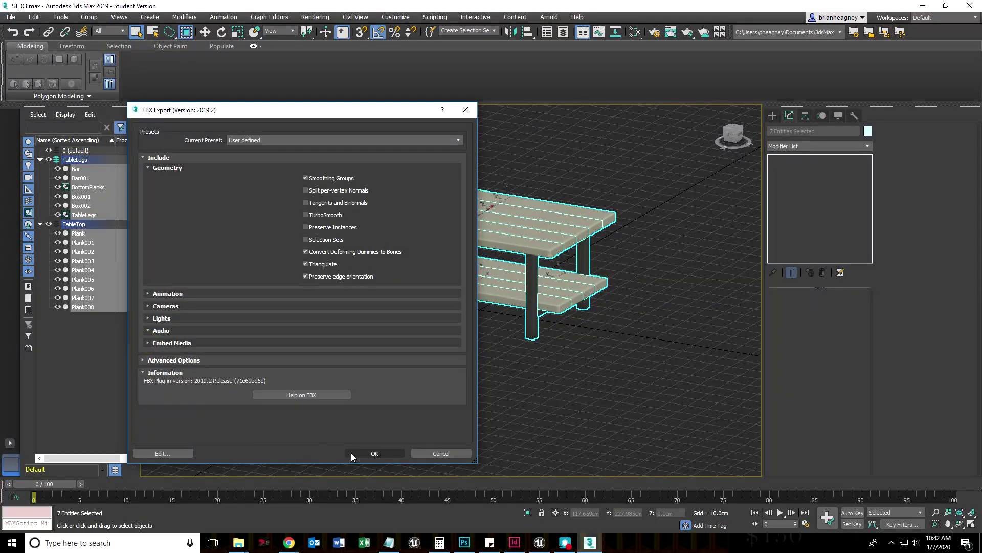
click(370, 453)
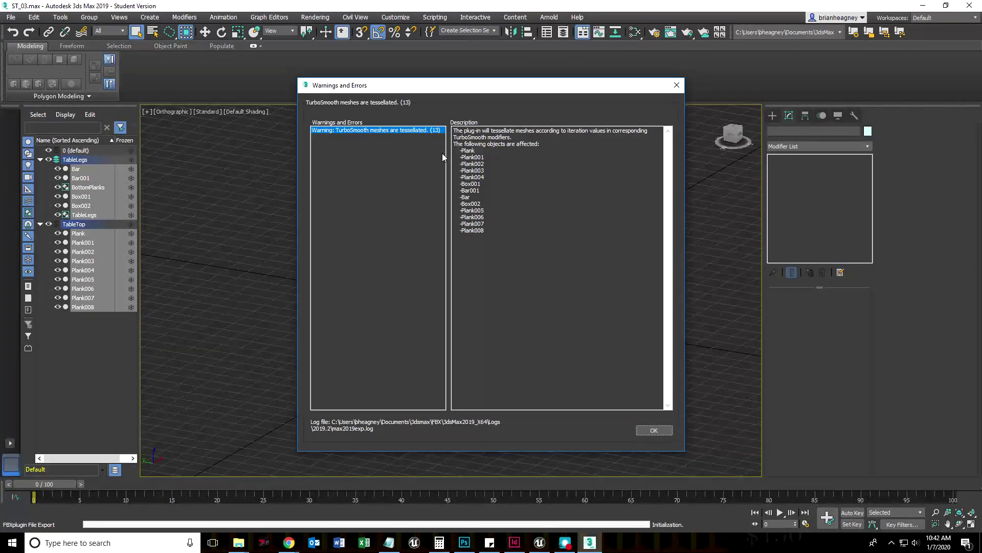
- Dismiss the TurboSmooth tessellation warnings and switch to the Unreal Editor
click(654, 431)
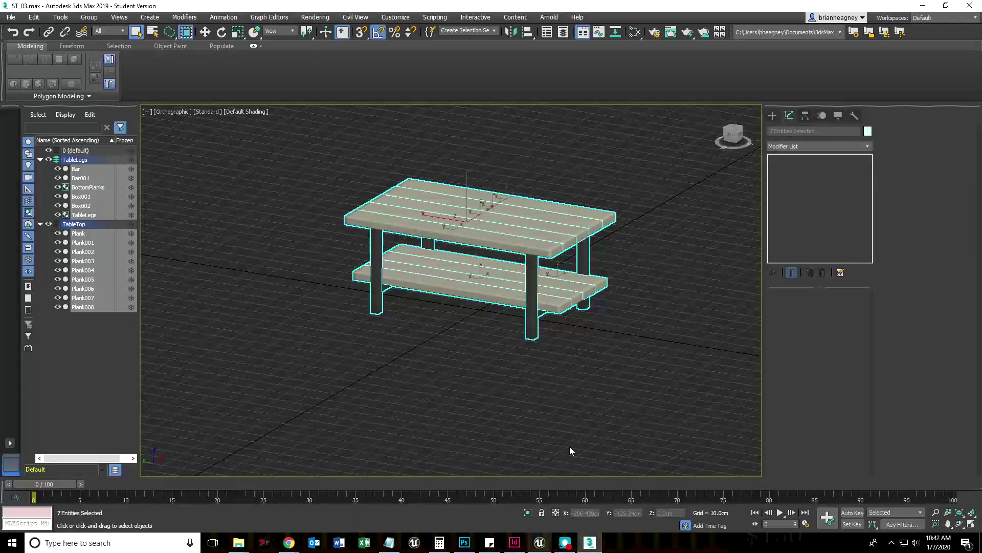
click(540, 541)
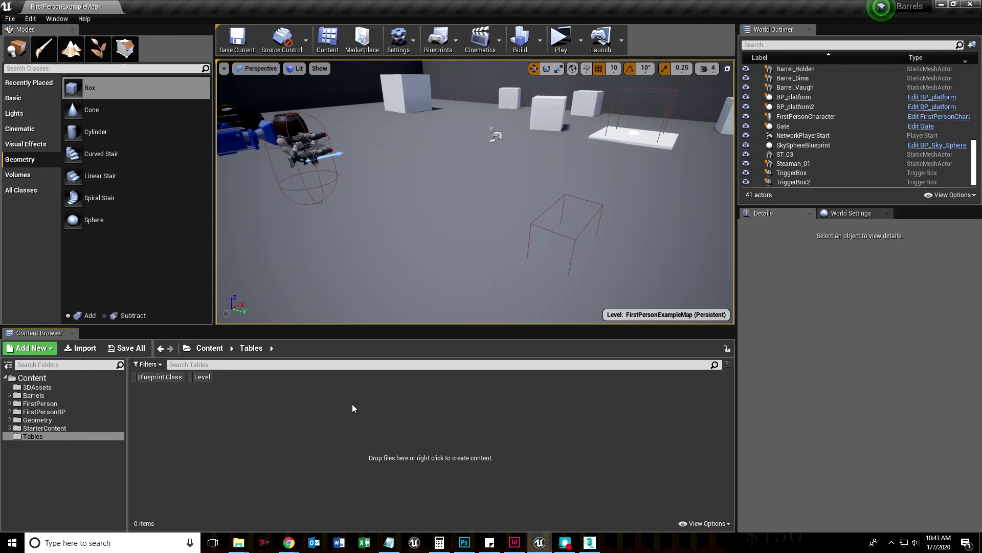
- Delete the empty Tables folder from the Content Browser
click(31, 439)
key(Delete)
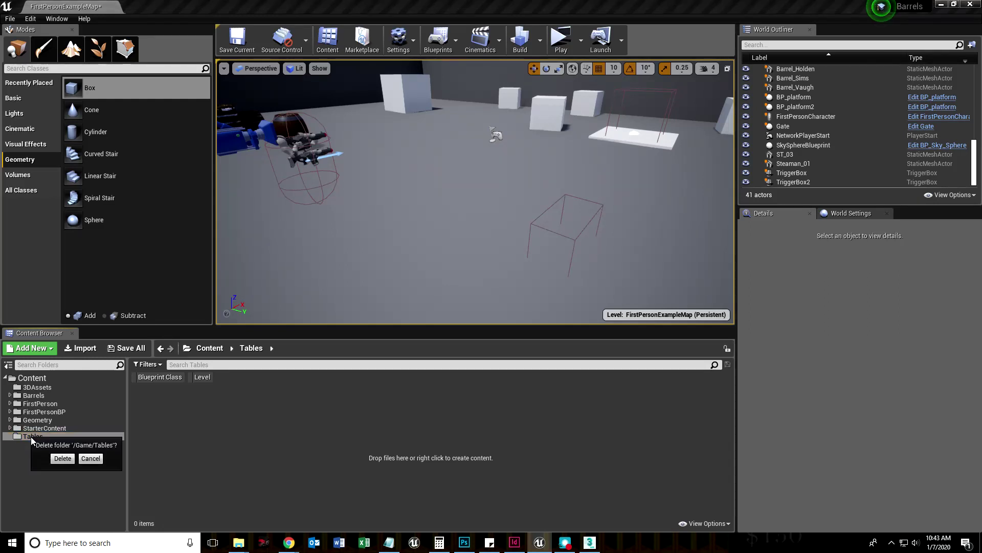
click(63, 458)
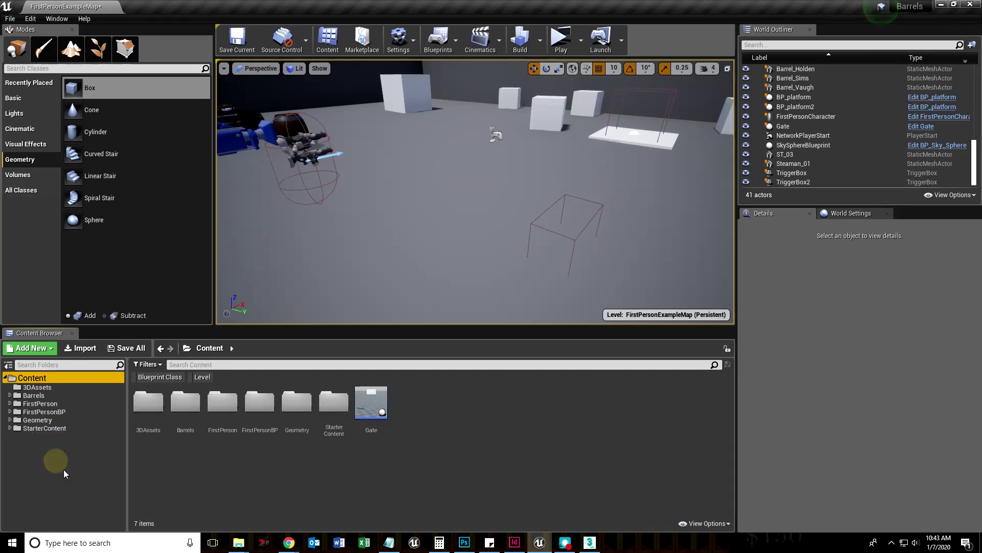
click(261, 486)
- Create a new Content folder, rename it from ST to Steadman, open it and launch Import
click(34, 379)
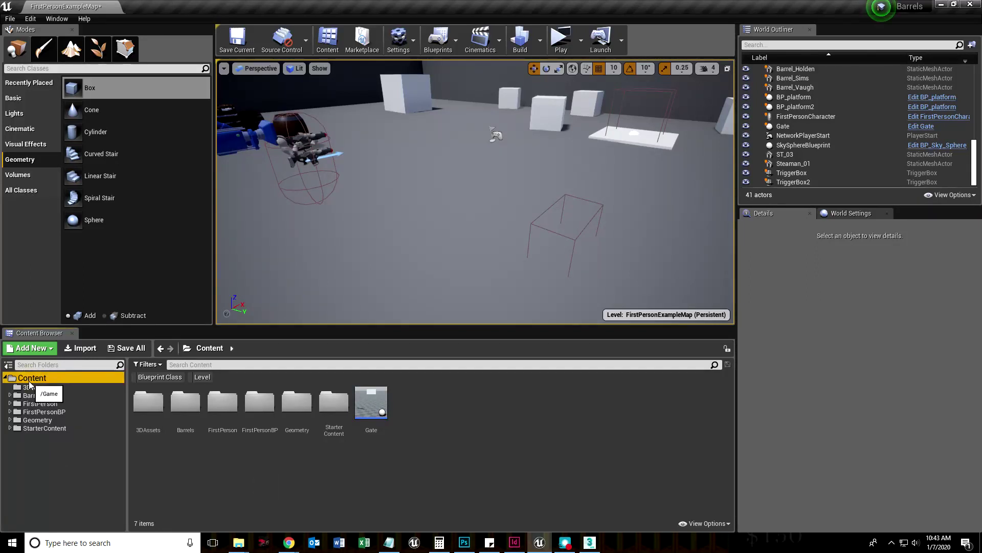
click(30, 348)
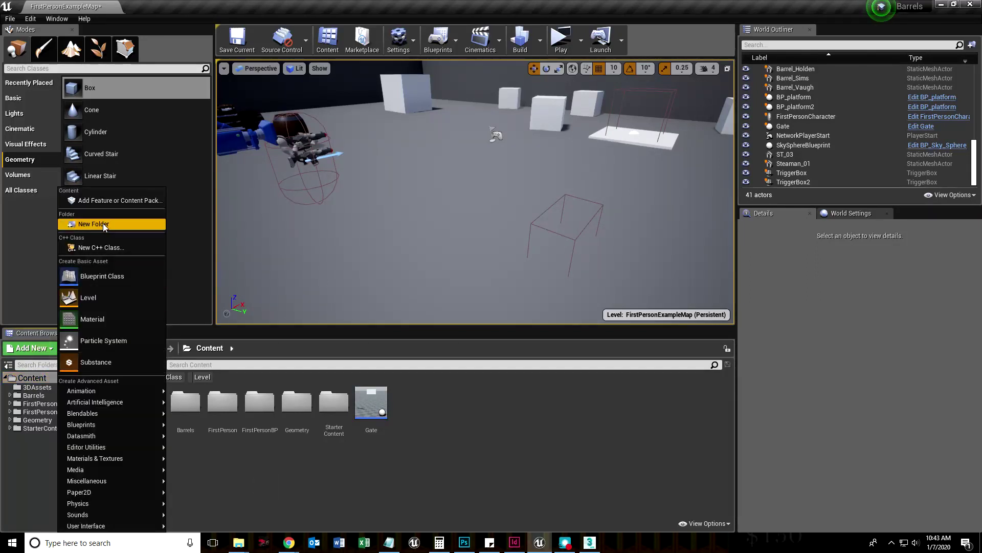
click(80, 224)
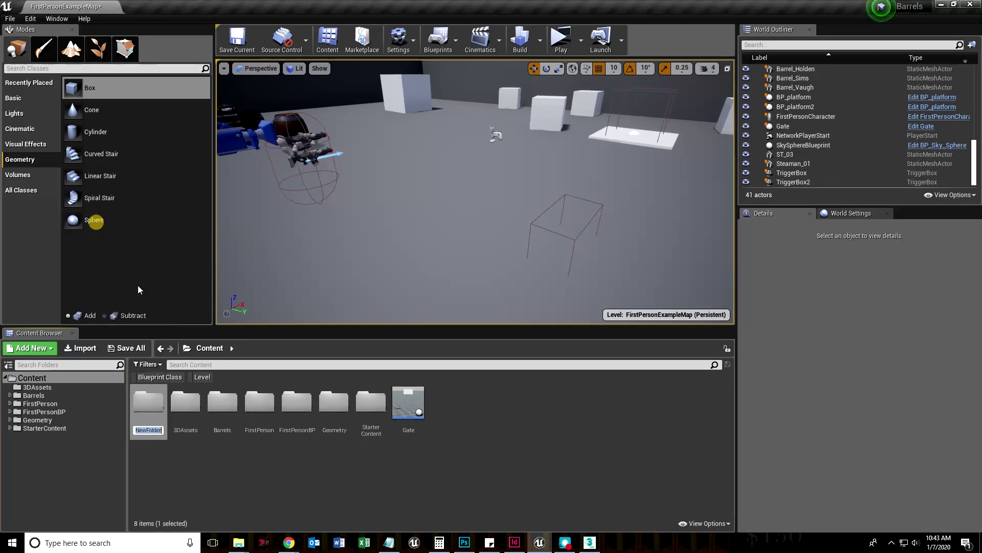
text(ST)
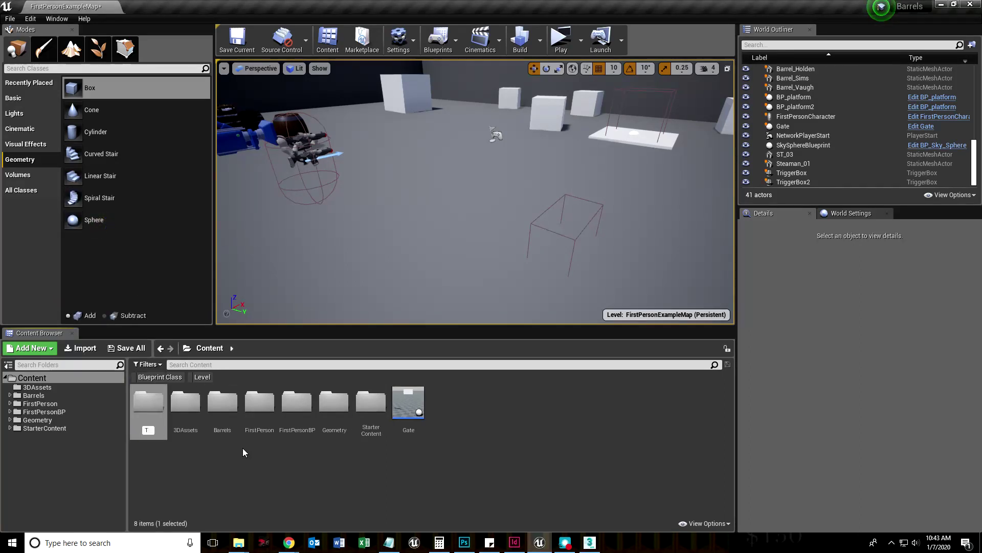
key(Return)
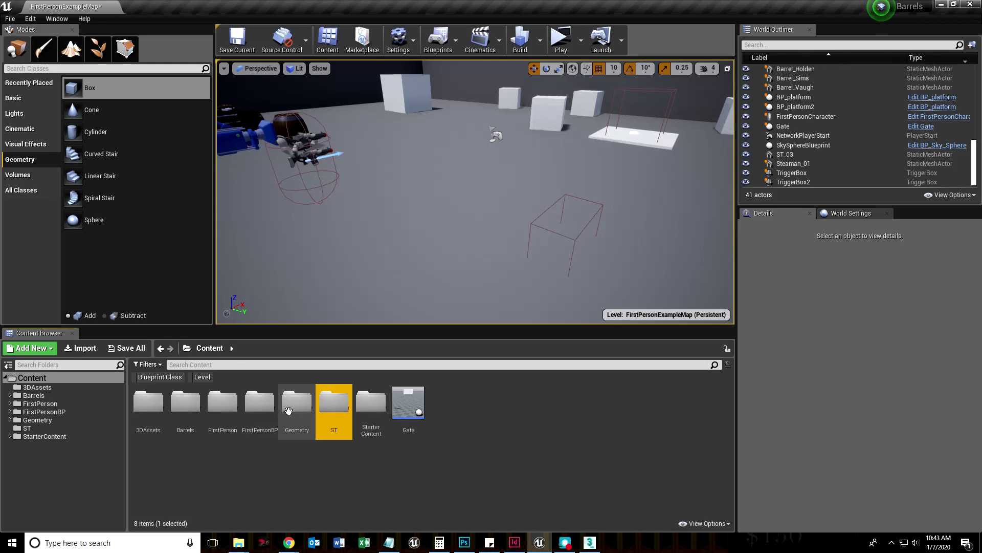
click(335, 428)
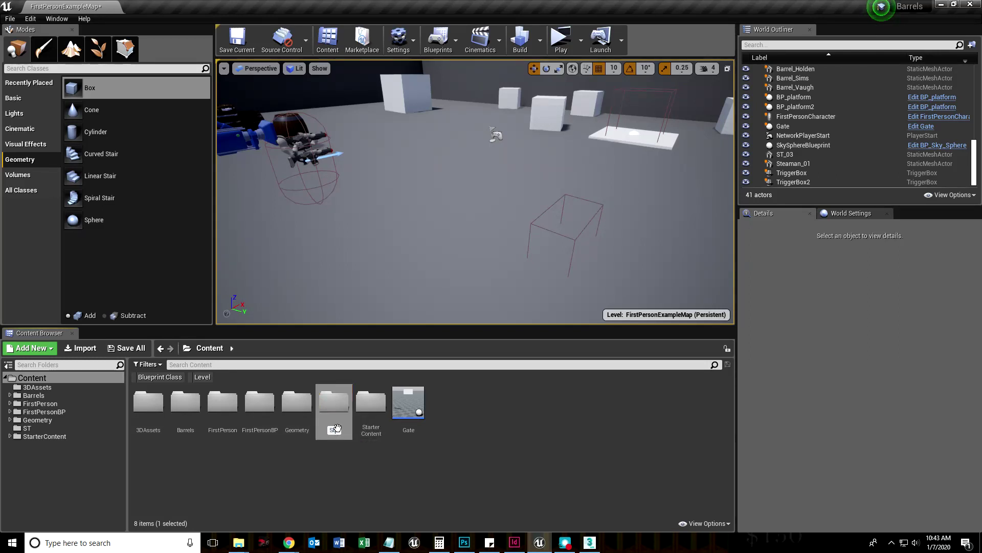
key(Return)
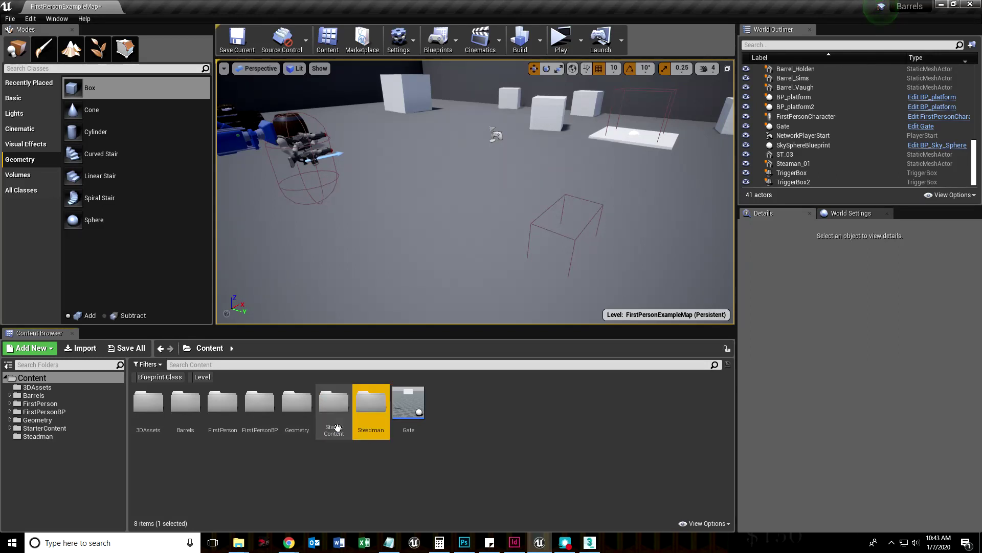
double_click(370, 402)
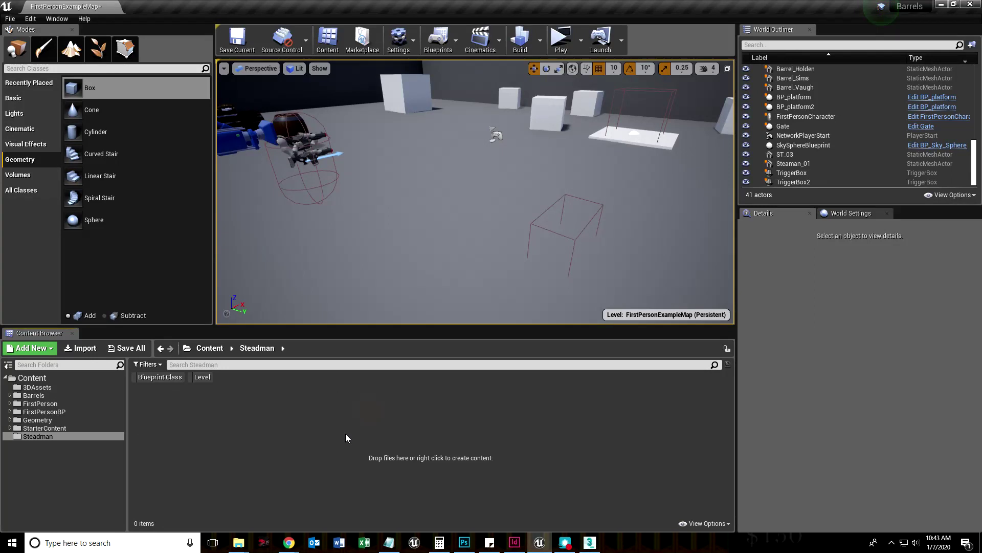
click(80, 348)
- Choose ST_05.FBX for import and move the FBX Import Options window aside
click(209, 113)
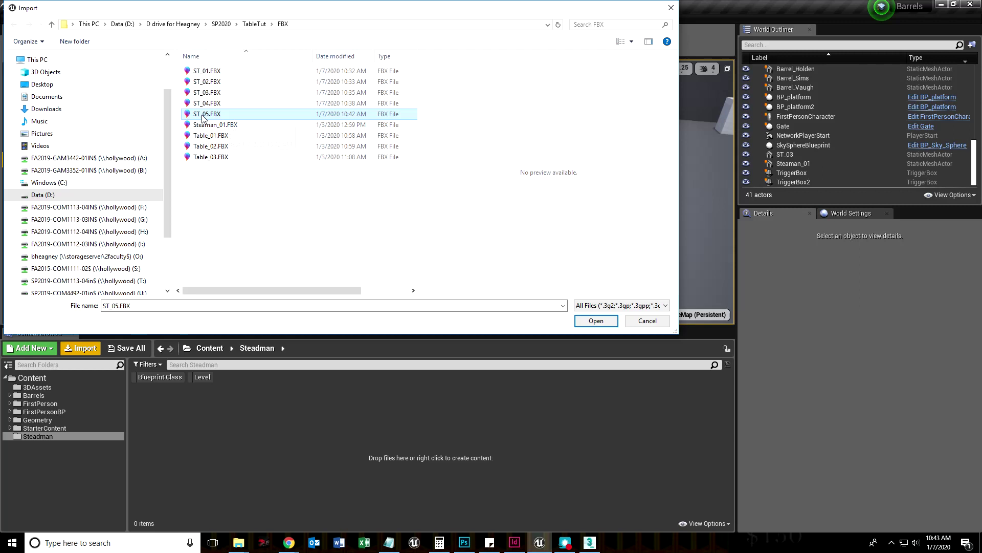
click(595, 321)
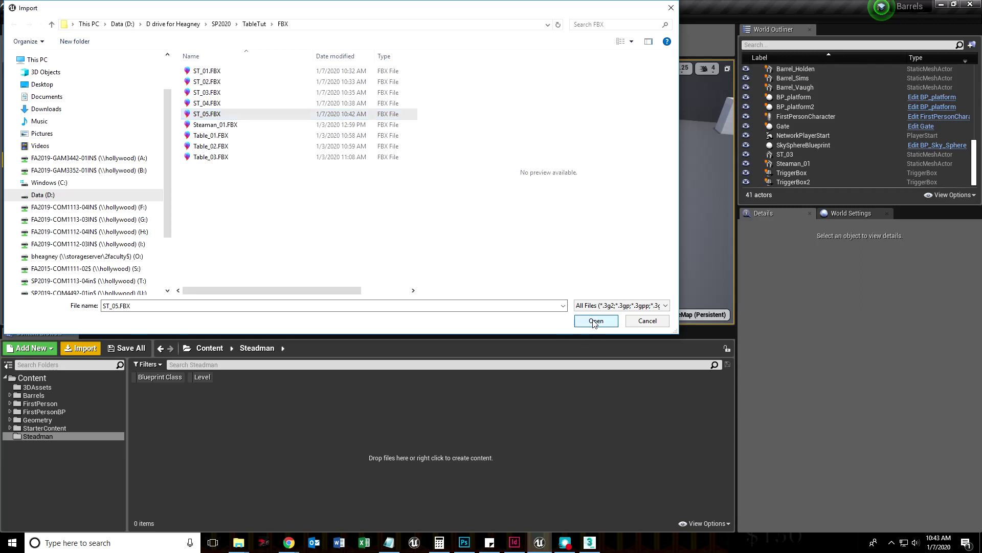
drag(509, 85, 417, 72)
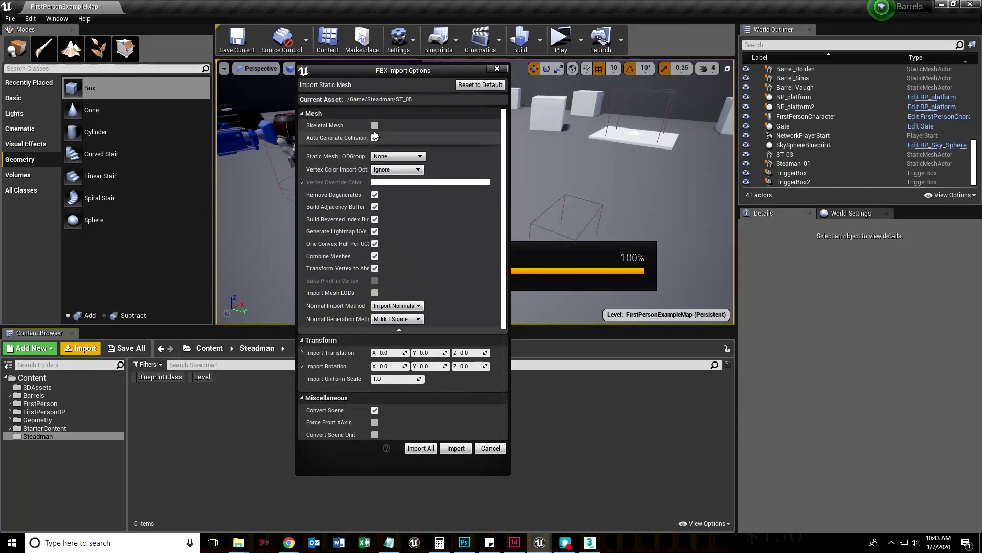
mouse_move(371, 72)
mouse_down()
mouse_move(366, 82)
mouse_move(379, 75)
mouse_up()
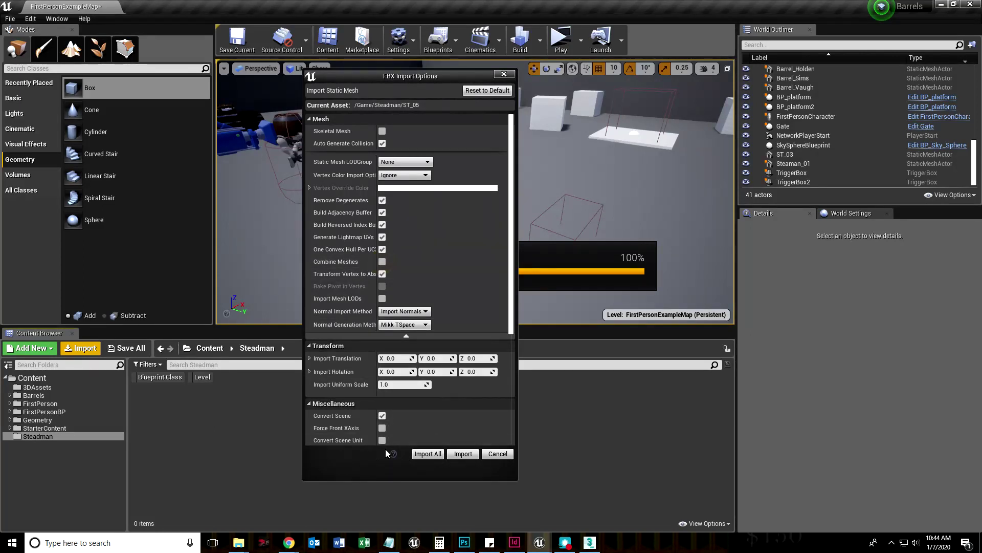
- Set Material Import Method to Do Not Create Material and import all pieces
scroll(440, 410, down, 5)
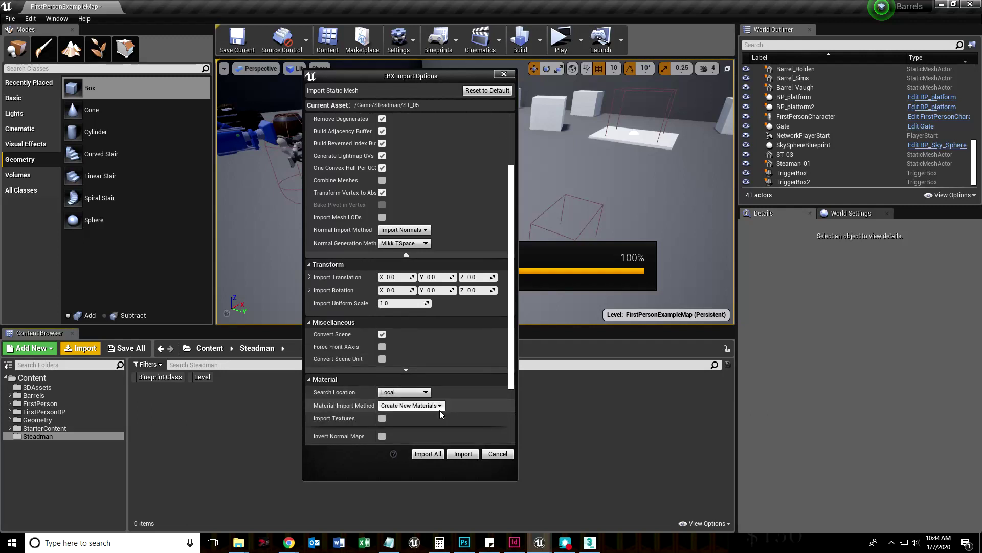
scroll(471, 404, down, 1)
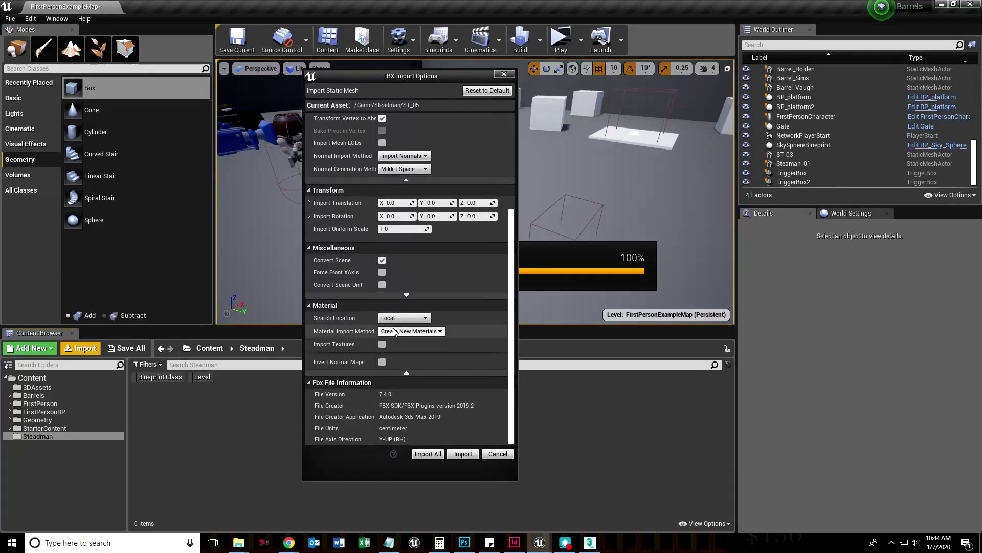
click(410, 332)
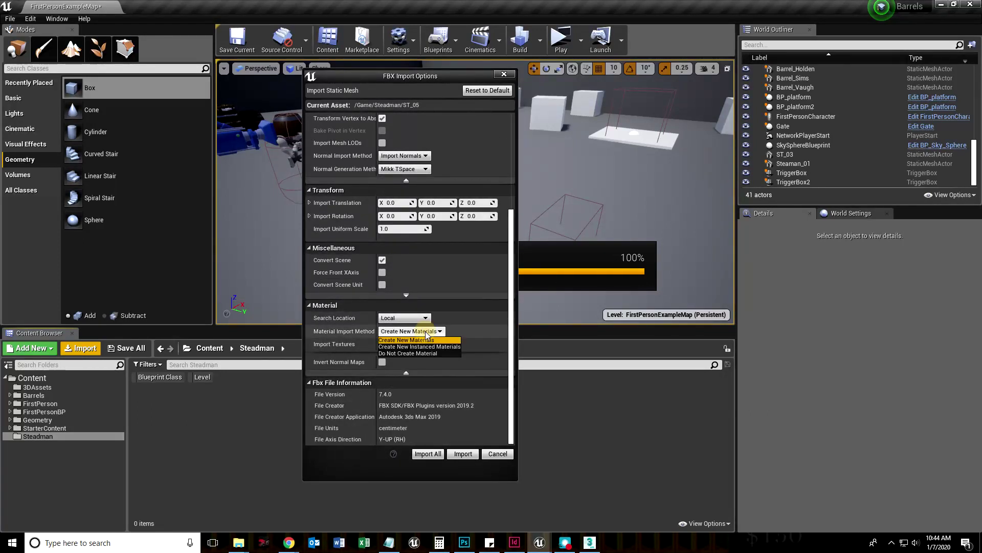
click(430, 353)
click(428, 454)
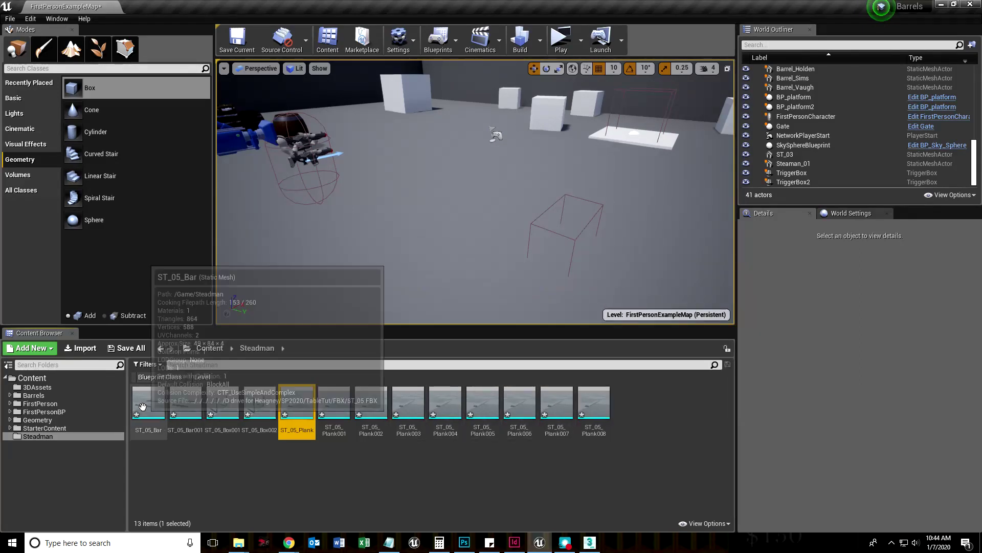
- Drag Box002, Plank and Plank002 into the level, then delete them from the level
mouse_move(257, 407)
drag(257, 407, 350, 279)
drag(297, 404, 340, 266)
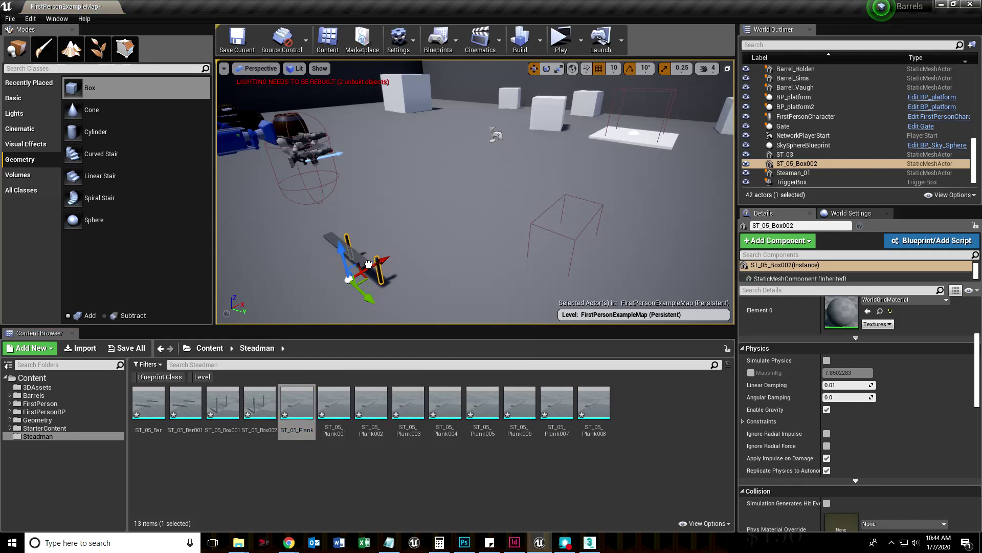
drag(371, 404, 365, 256)
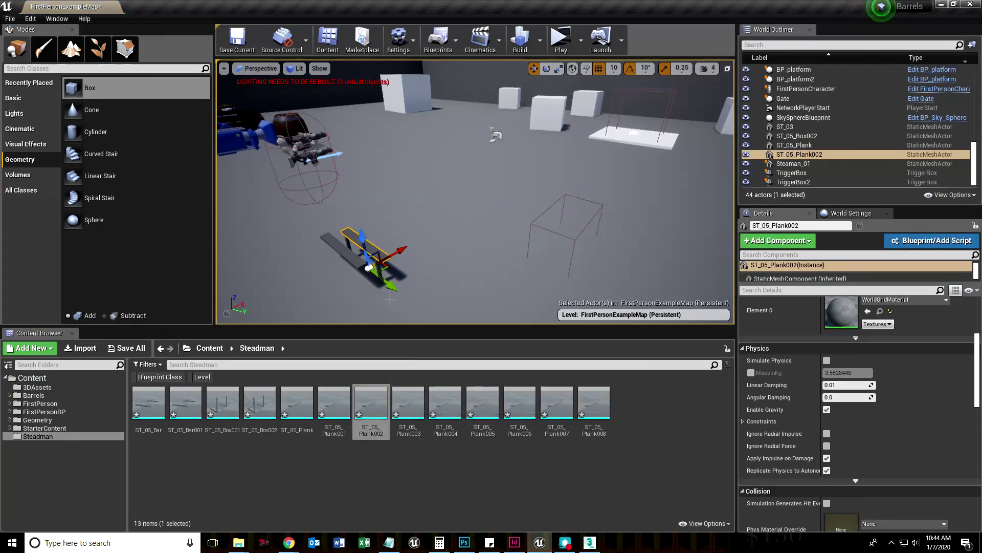
key(Delete)
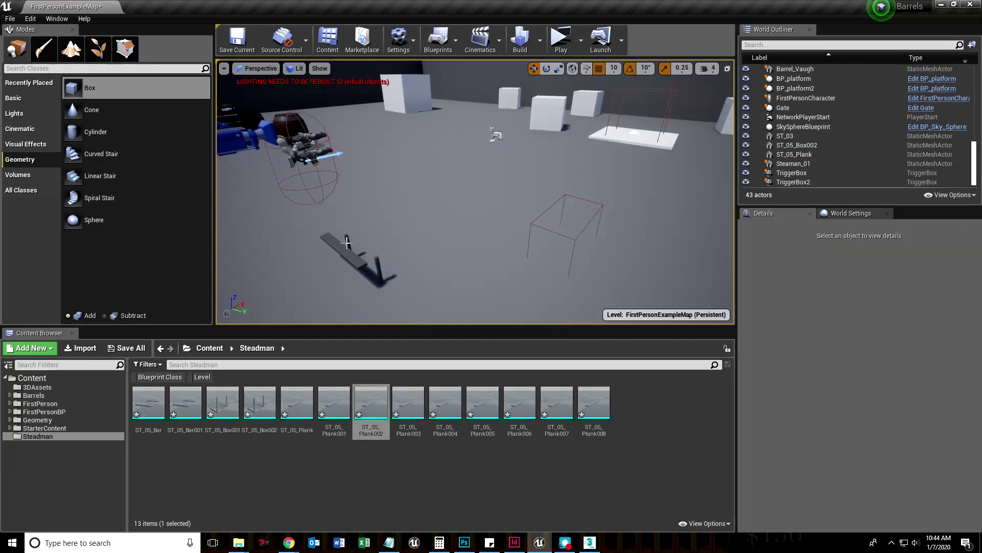
click(347, 242)
key(Delete)
click(378, 264)
key(Delete)
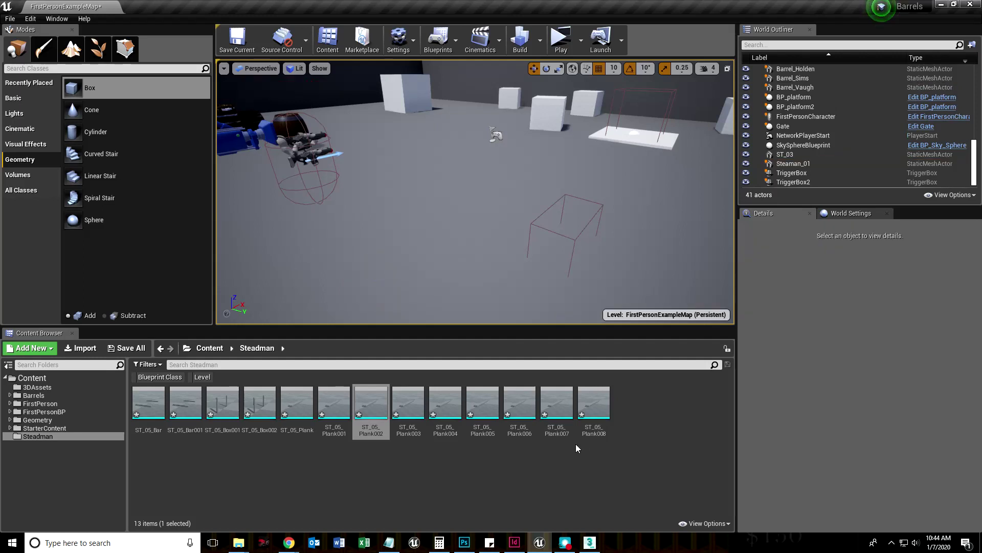
- Delete all 13 imported ST_05 meshes from the Steadman folder
click(594, 402)
shift+click(152, 405)
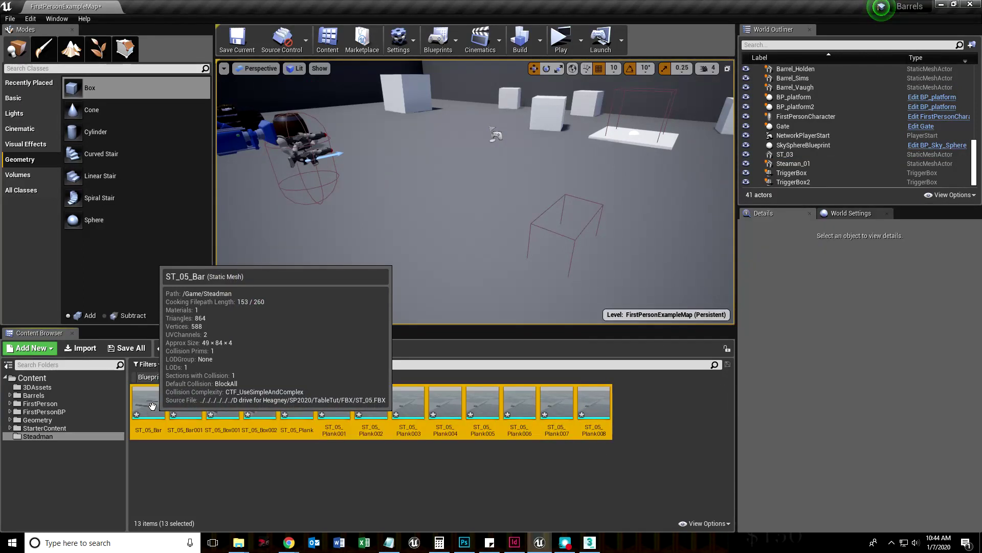
key(Delete)
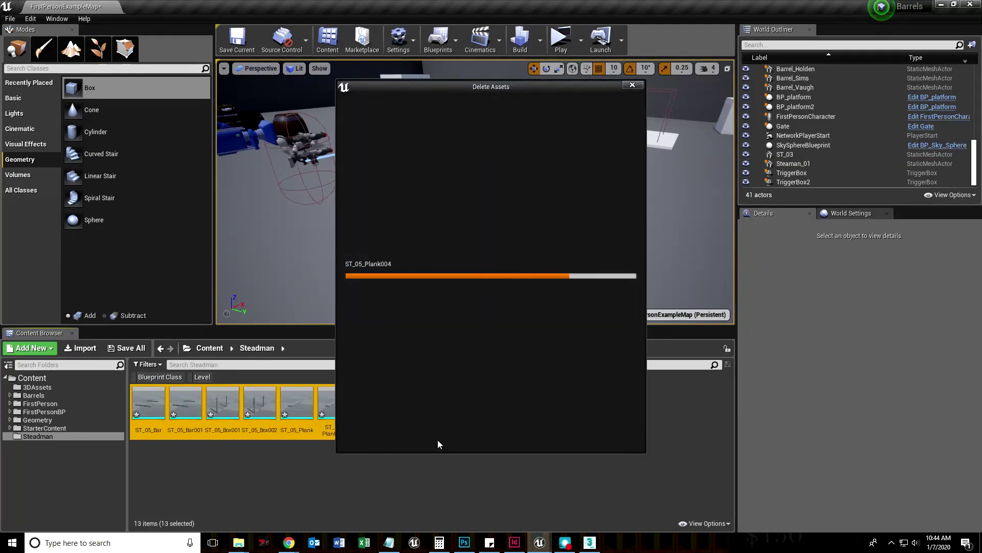
click(450, 435)
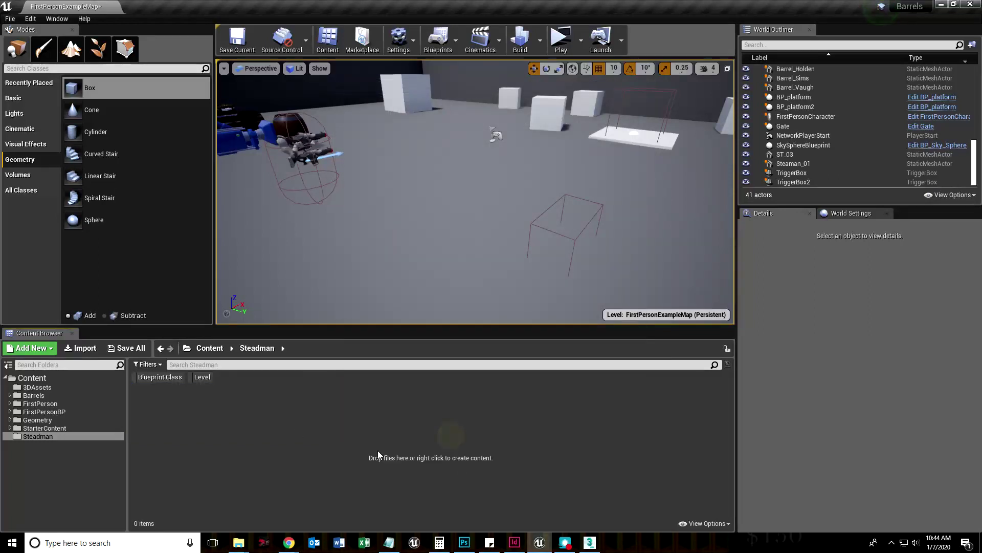
click(79, 349)
- Import ST_05.FBX with Combine Meshes on and Material Import Method set to Create New Materials
double_click(207, 114)
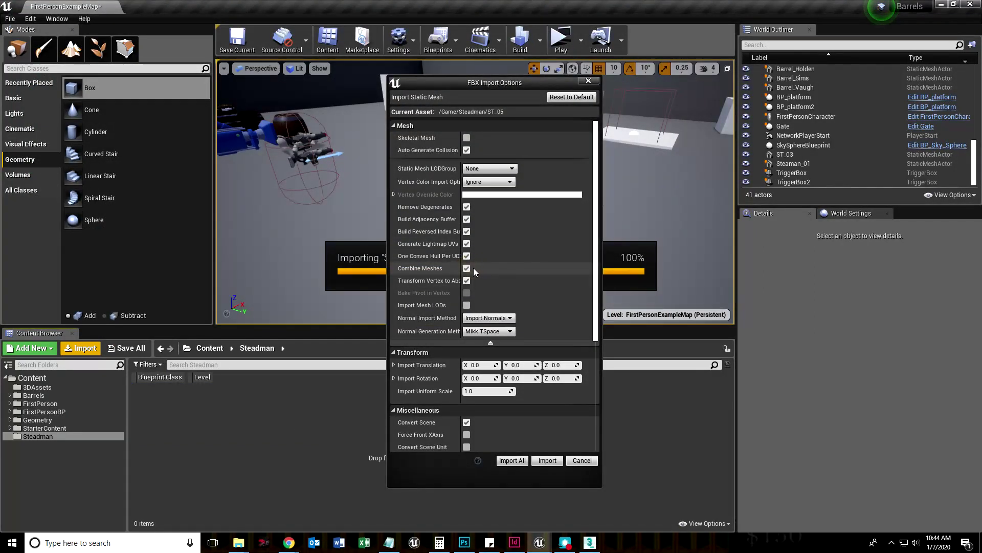
click(467, 268)
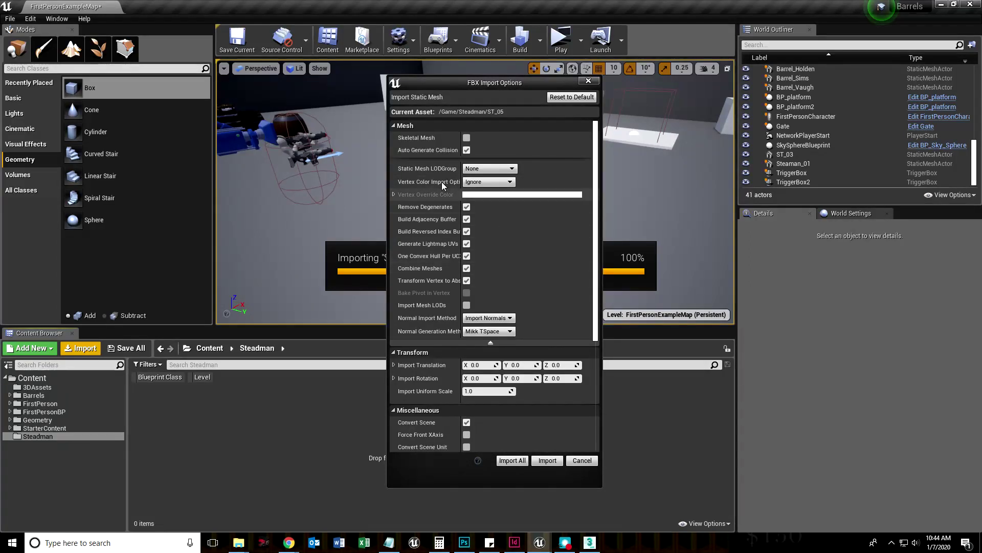
scroll(512, 343, down, 5)
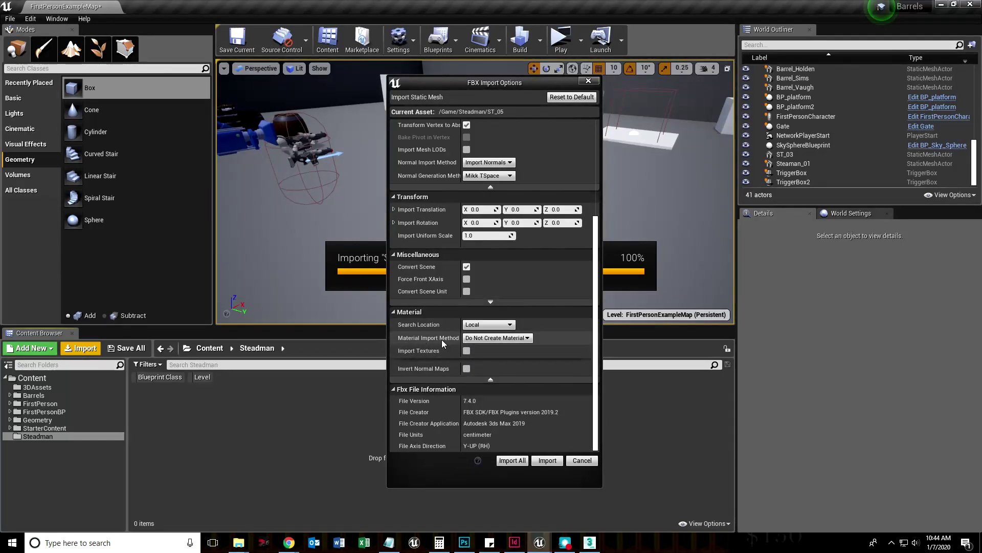
click(490, 338)
click(488, 347)
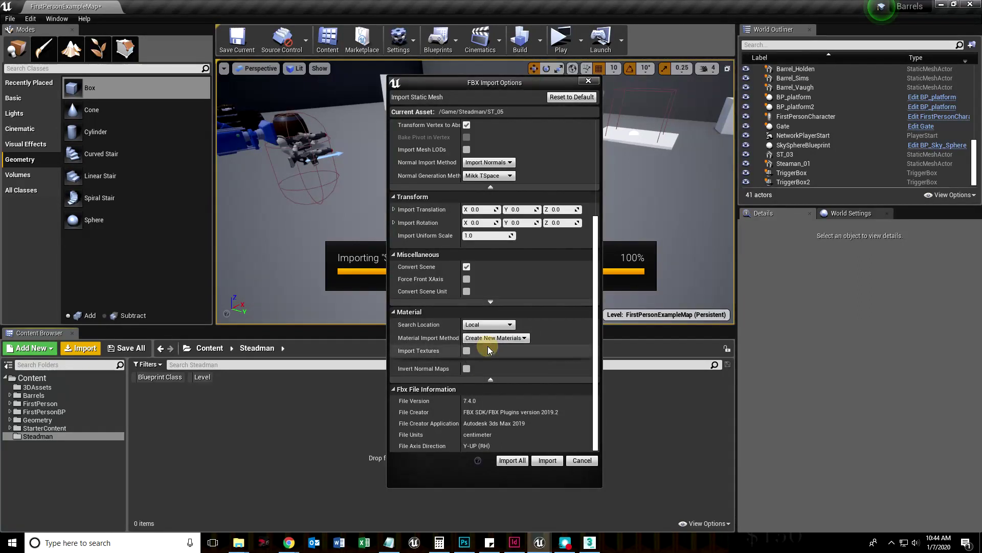
click(511, 460)
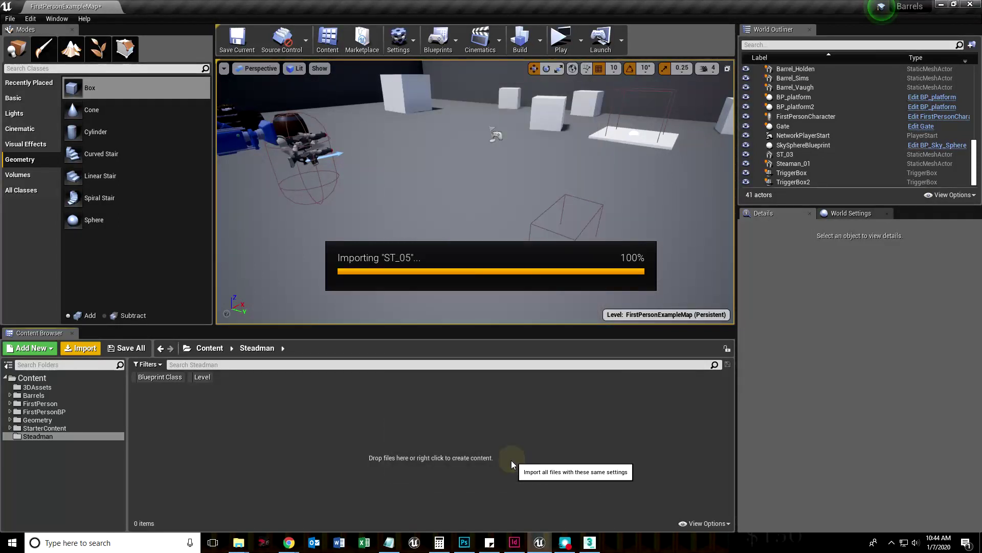
- Drag the imported ST_05 table mesh from the Content Browser into the level
click(192, 413)
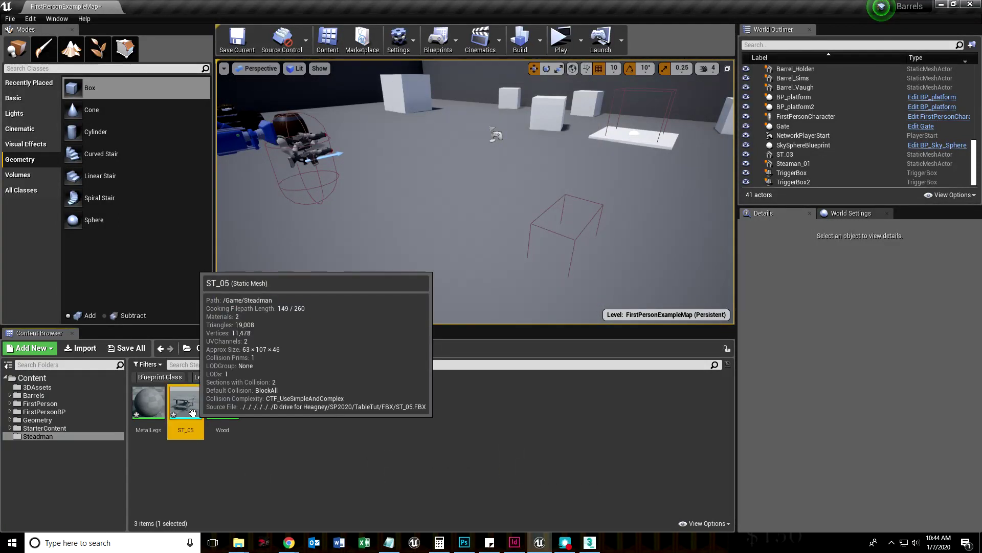
click(148, 407)
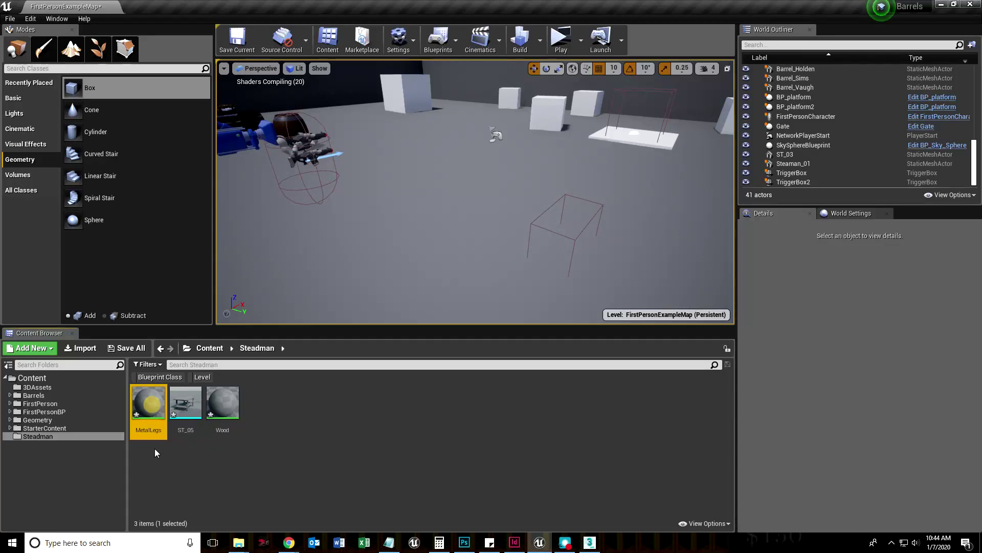
drag(185, 405, 441, 186)
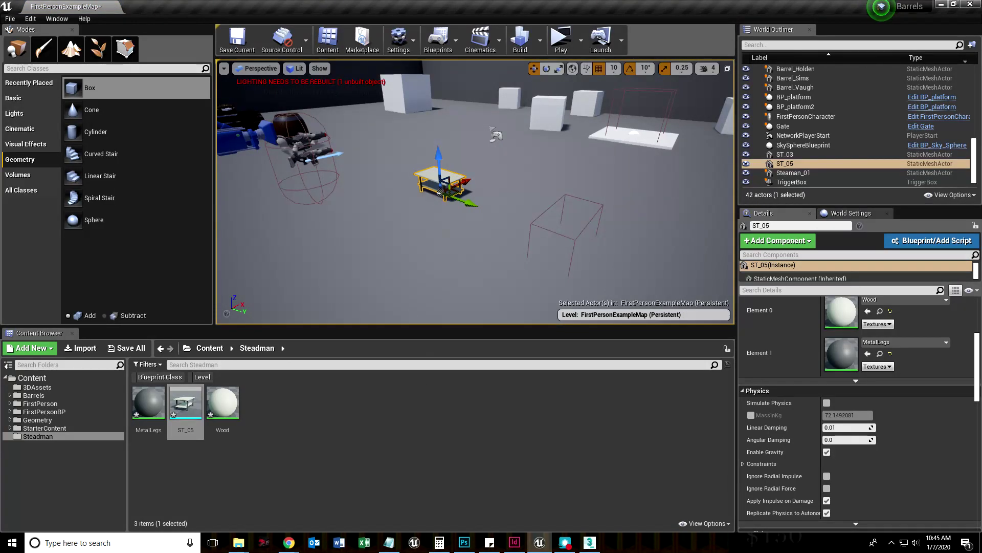
click(358, 481)
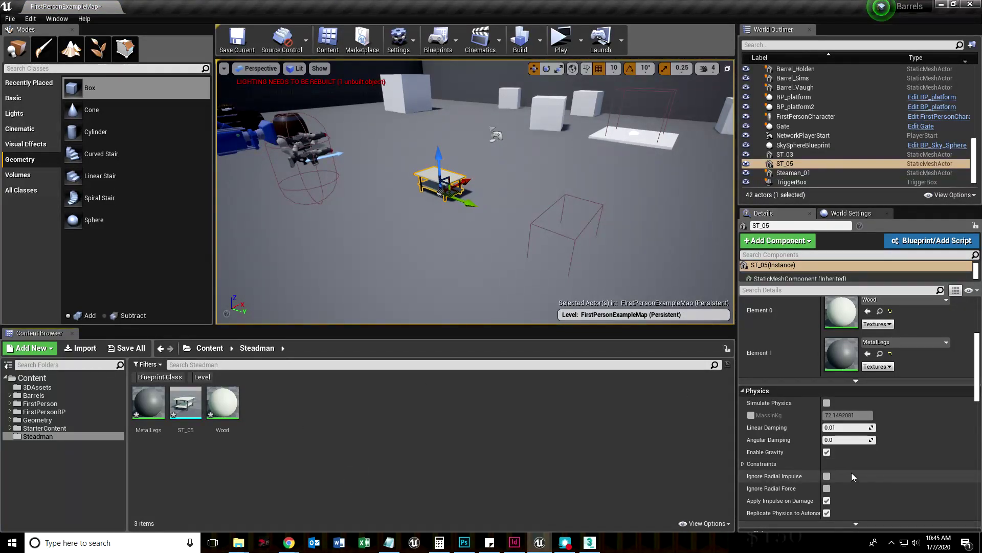
- Scale the table to 2 on X, Y and Z
scroll(914, 433, up, 5)
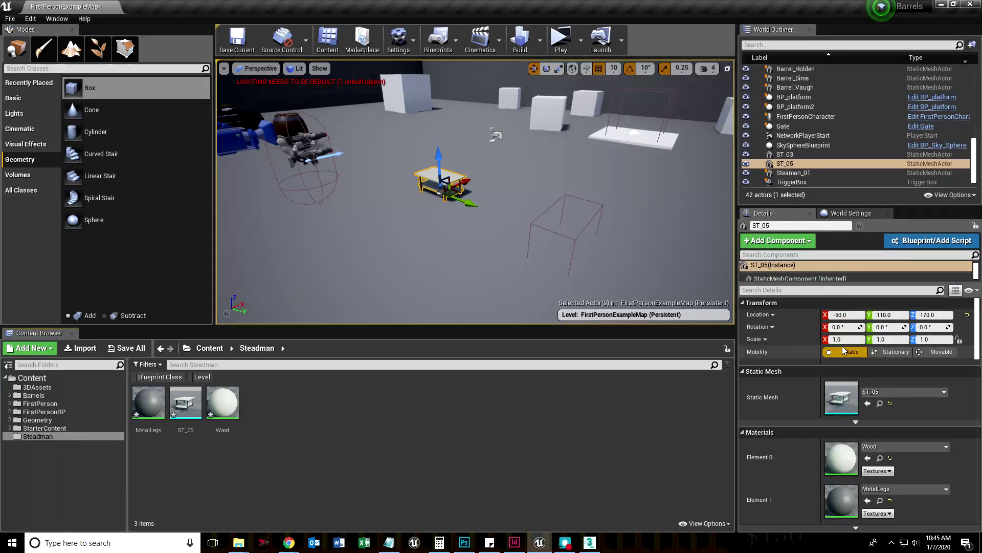
click(844, 339)
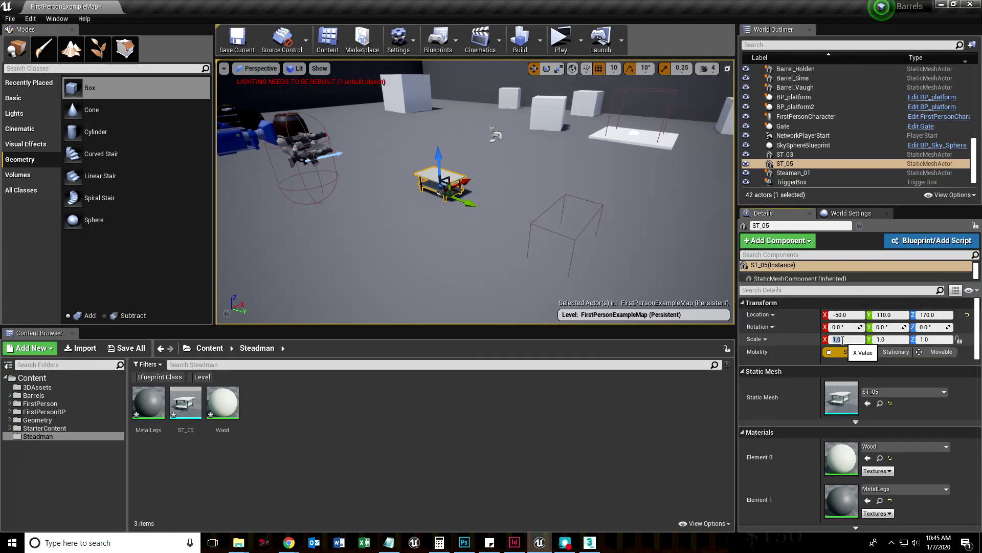
text(3)
key(BackSpace)
text(2)
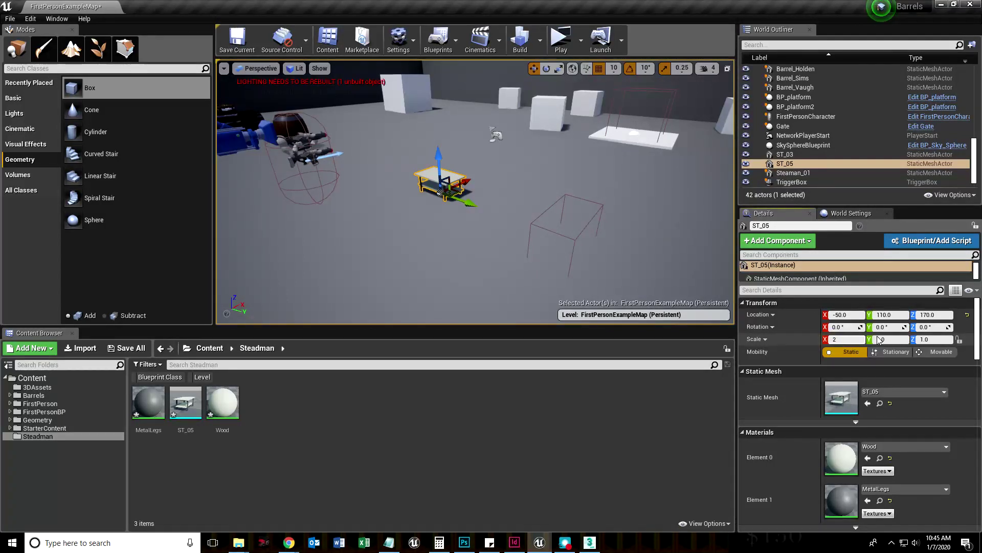
click(880, 339)
text(2)
click(919, 340)
text(2)
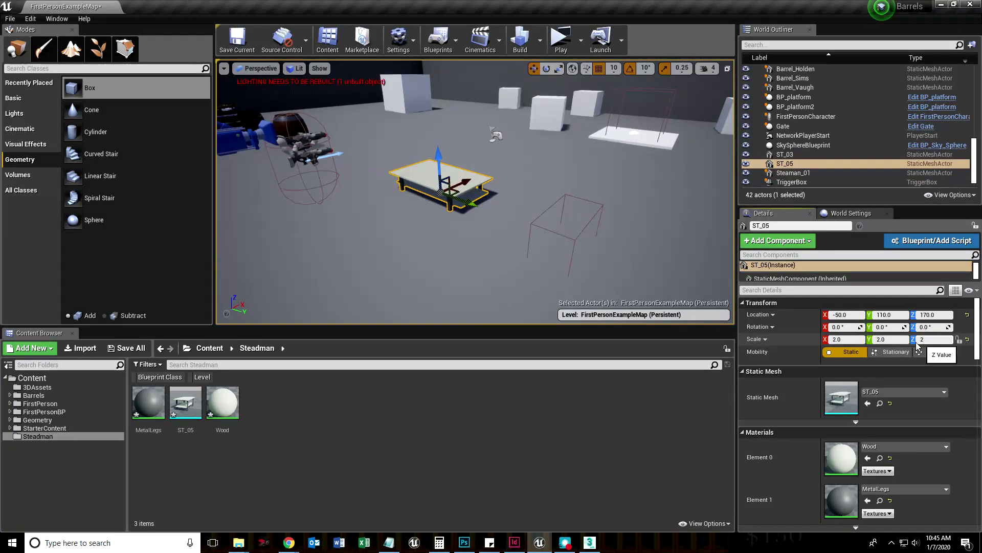
key(Return)
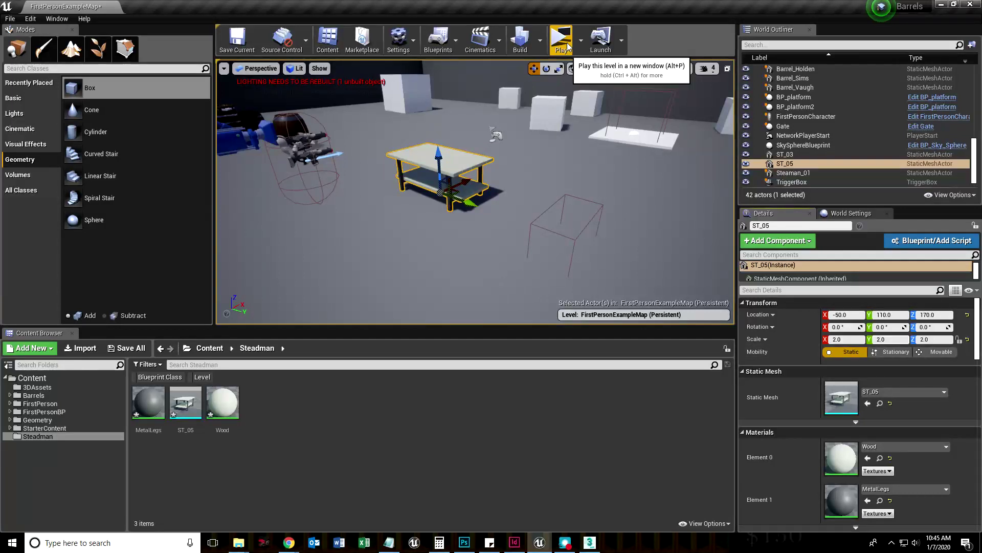
- Walk around the table in the game preview, then end it with Esc
click(568, 47)
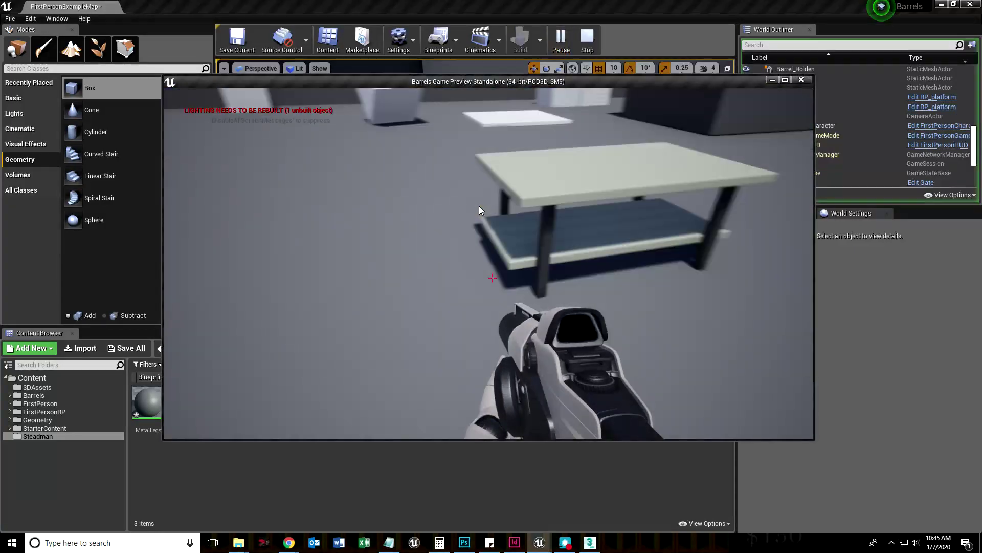
key(s)
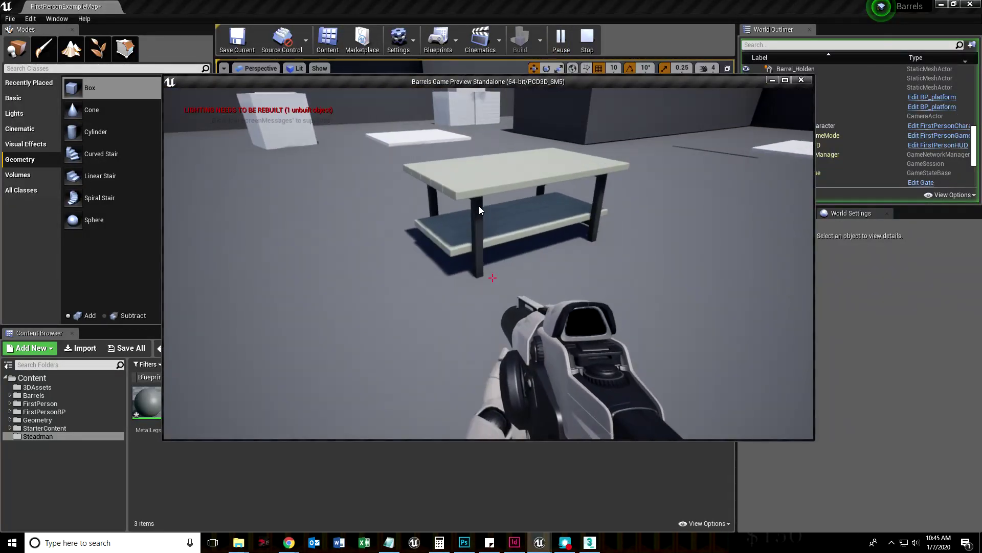
key(w)
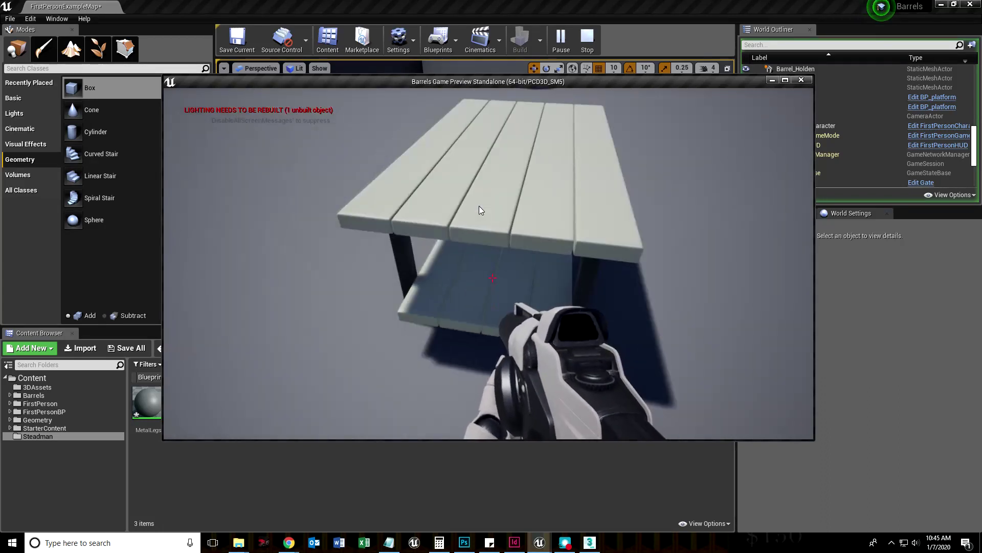
key(s)
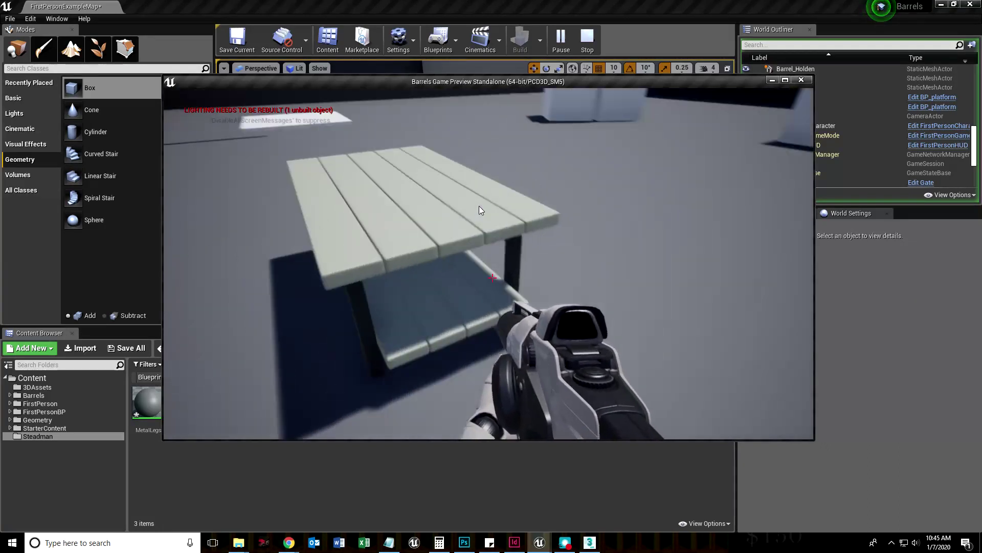
key(s)
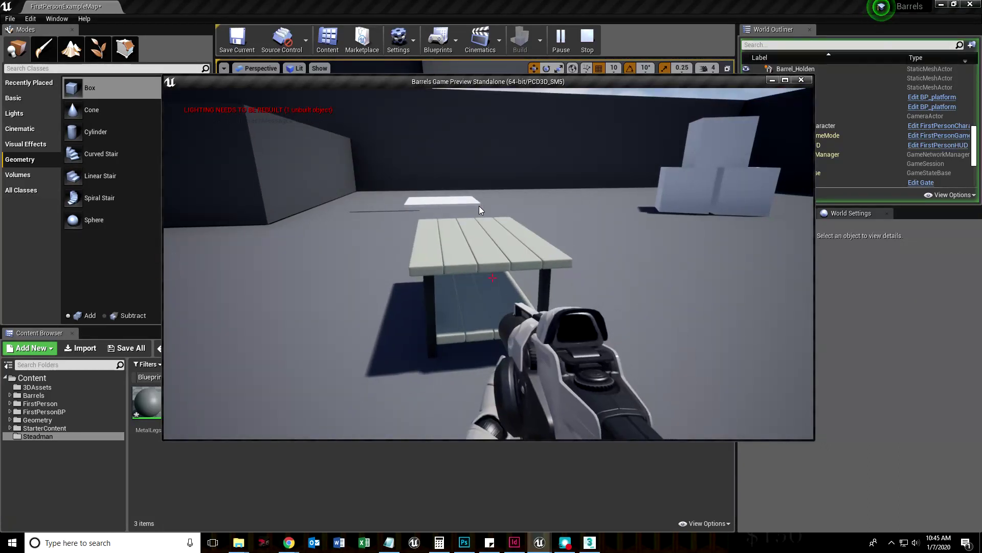
key(Escape)
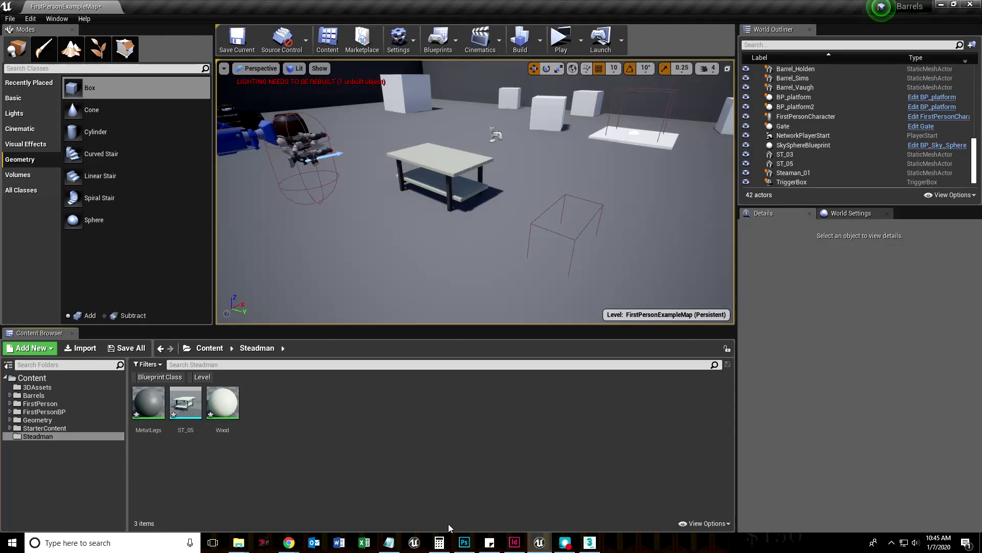
click(455, 546)
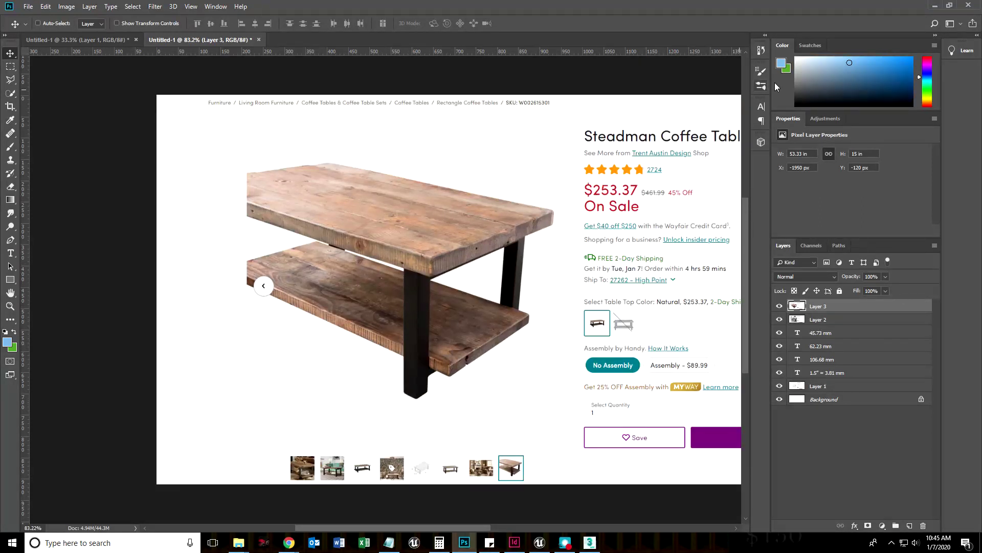
click(934, 6)
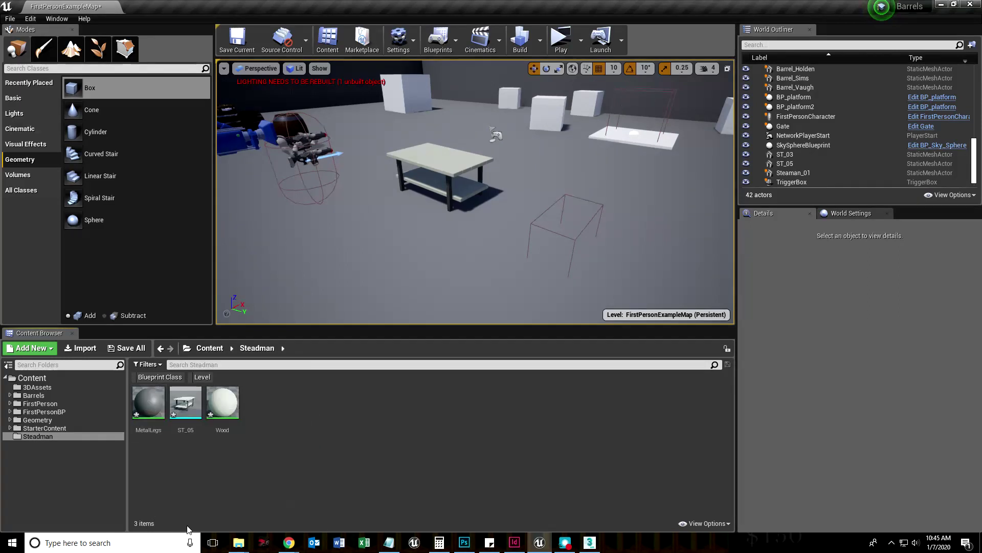
- Open the MetalLegs material, then move and enlarge its editor window
click(147, 394)
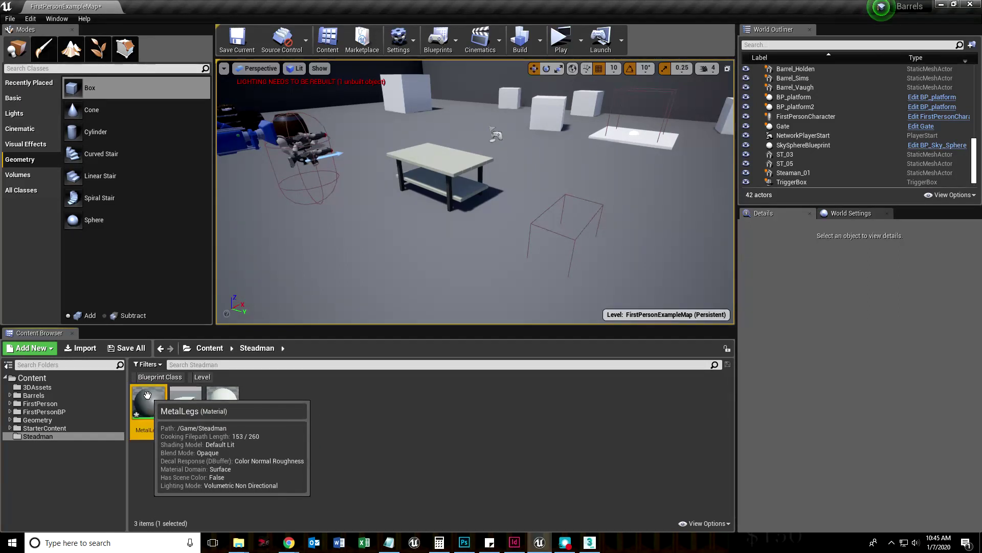
double_click(147, 409)
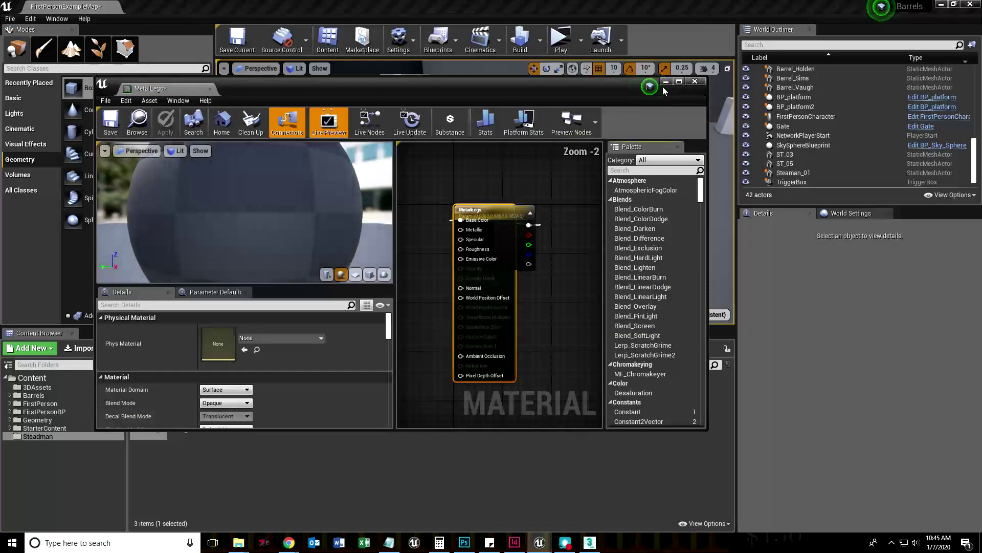
drag(662, 87, 629, 36)
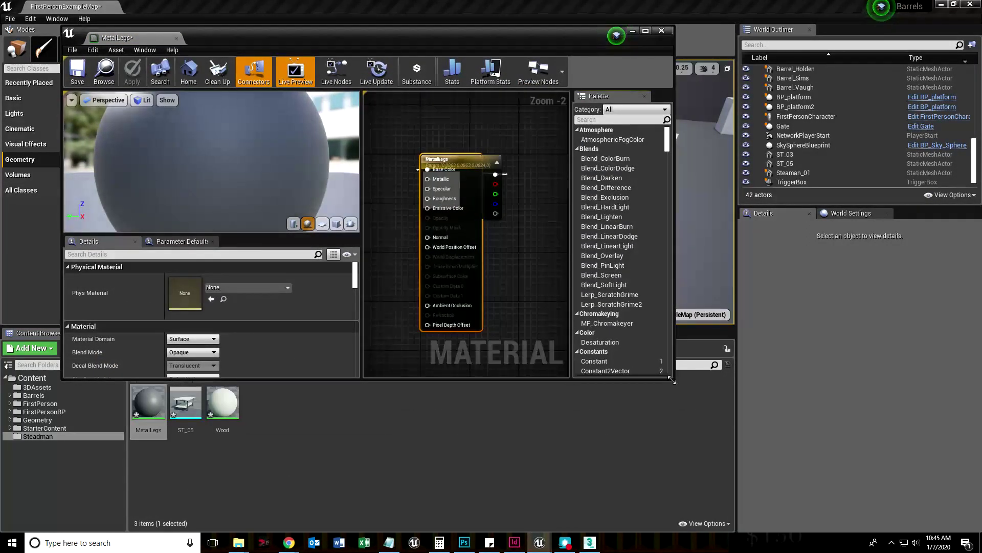
drag(670, 379, 849, 434)
- Widen the node graph and place the Param node beside the MetalLegs result node
drag(573, 163, 475, 153)
key(Home)
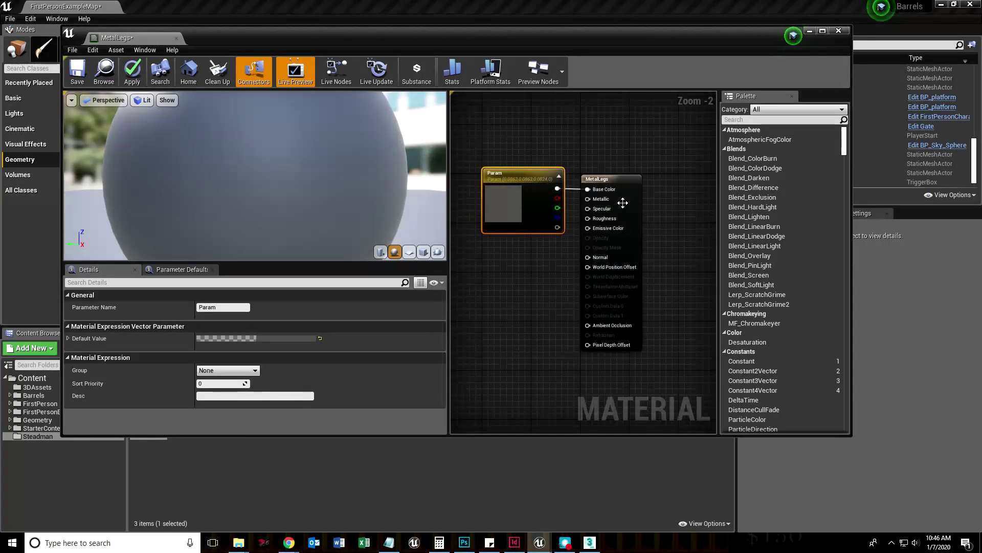
drag(618, 182, 671, 184)
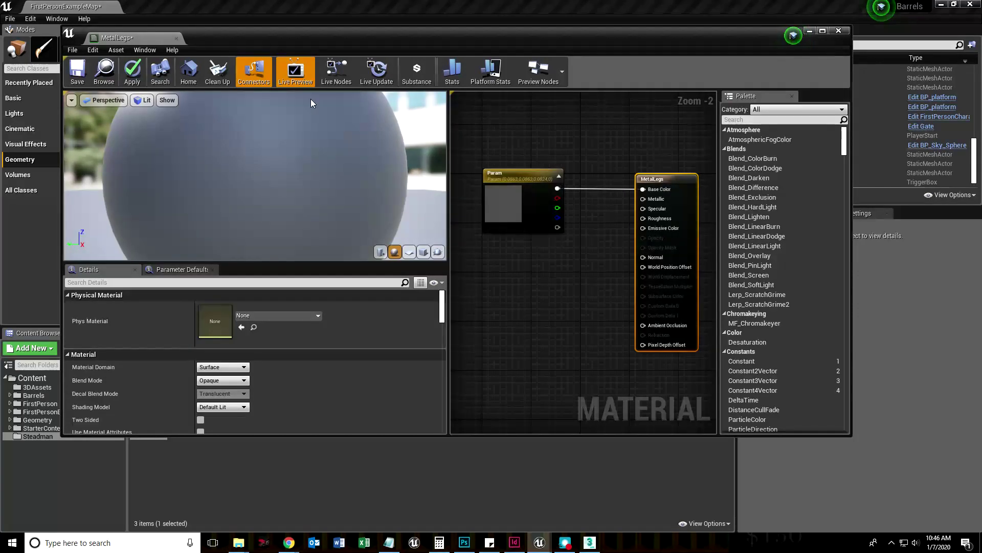
drag(61, 98, 80, 99)
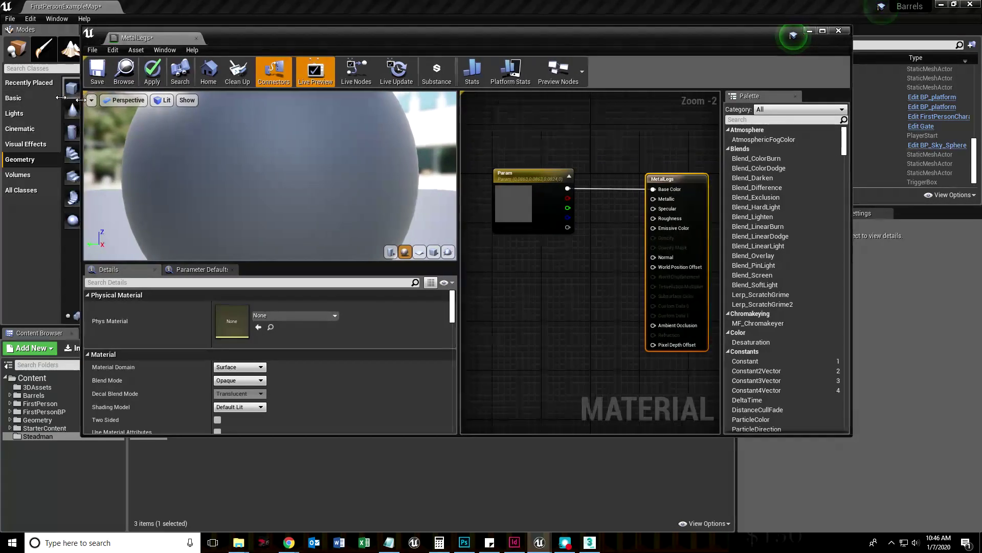
drag(460, 199, 321, 199)
right_drag(415, 305, 431, 303)
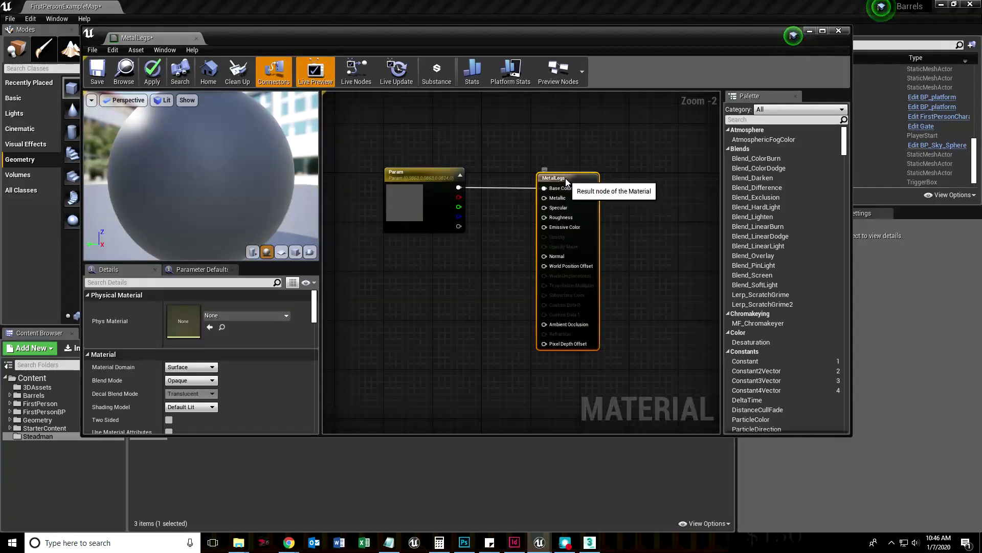
drag(566, 178, 598, 191)
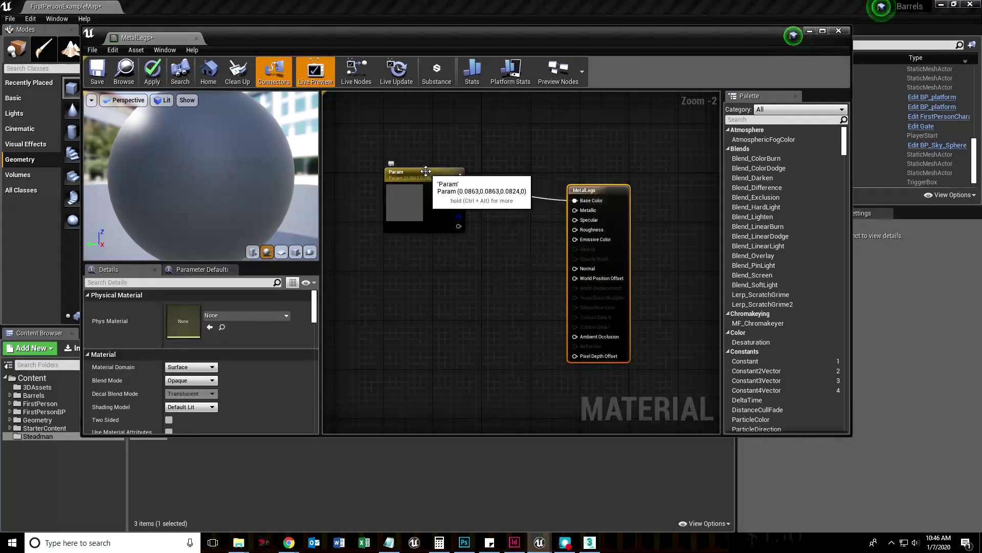
mouse_move(426, 171)
mouse_down()
mouse_move(427, 152)
mouse_move(434, 165)
mouse_up()
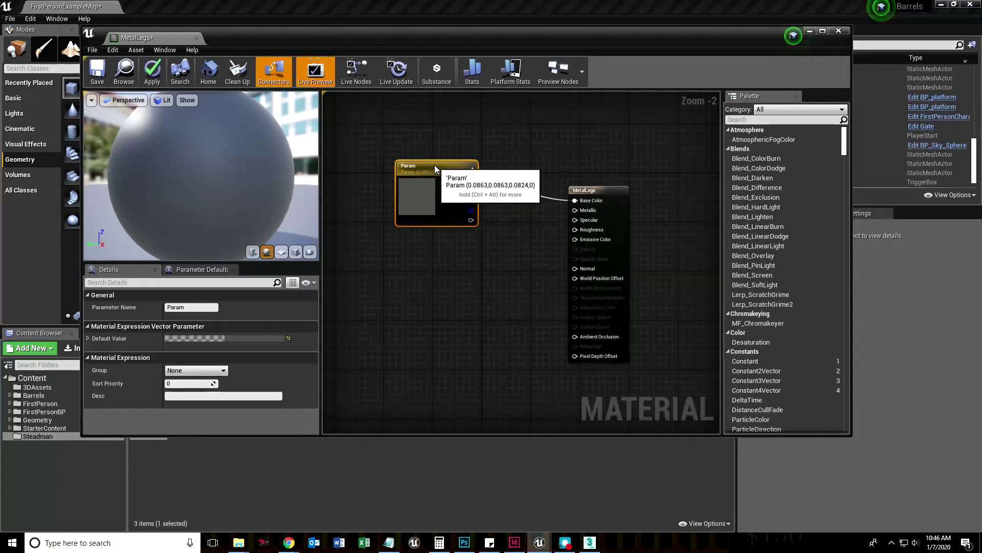
click(590, 543)
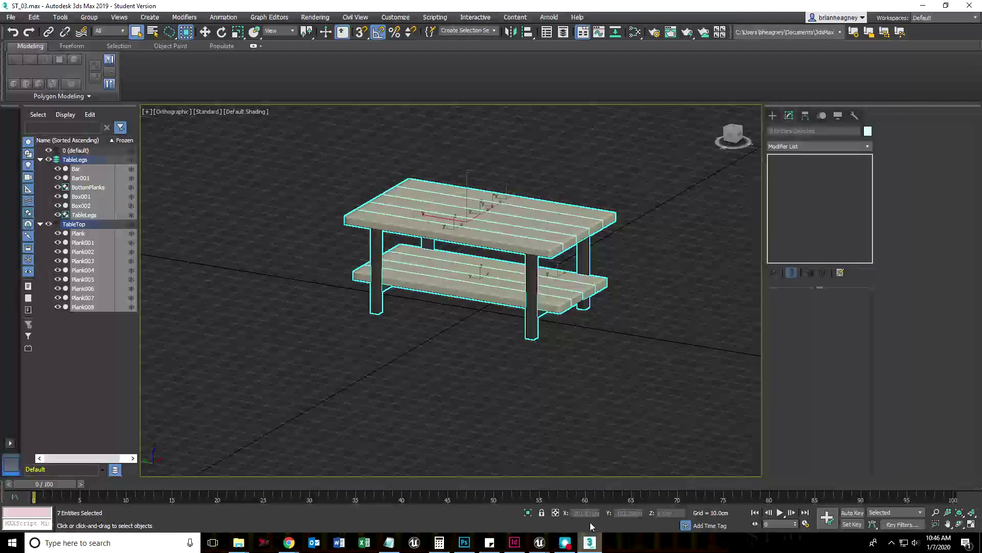
click(636, 33)
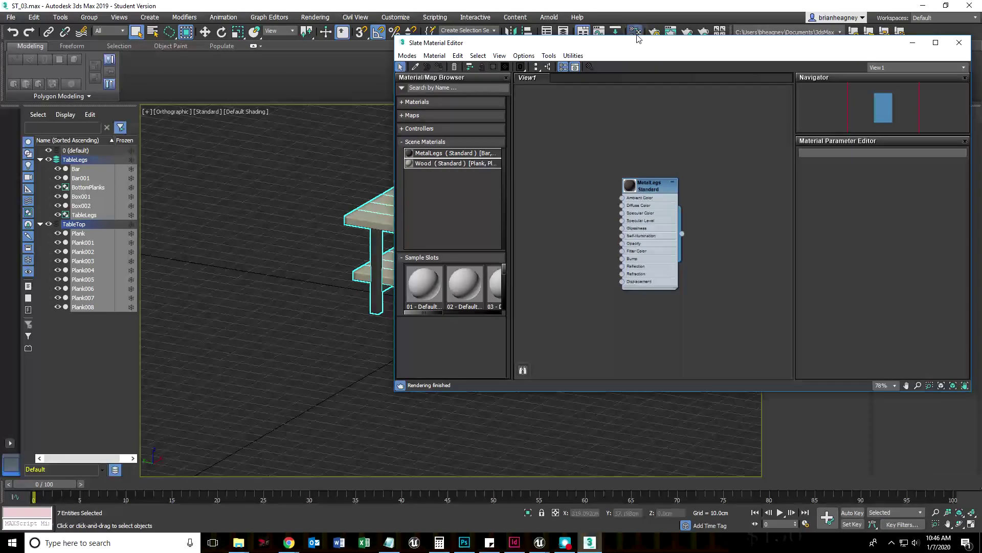
drag(648, 190, 663, 174)
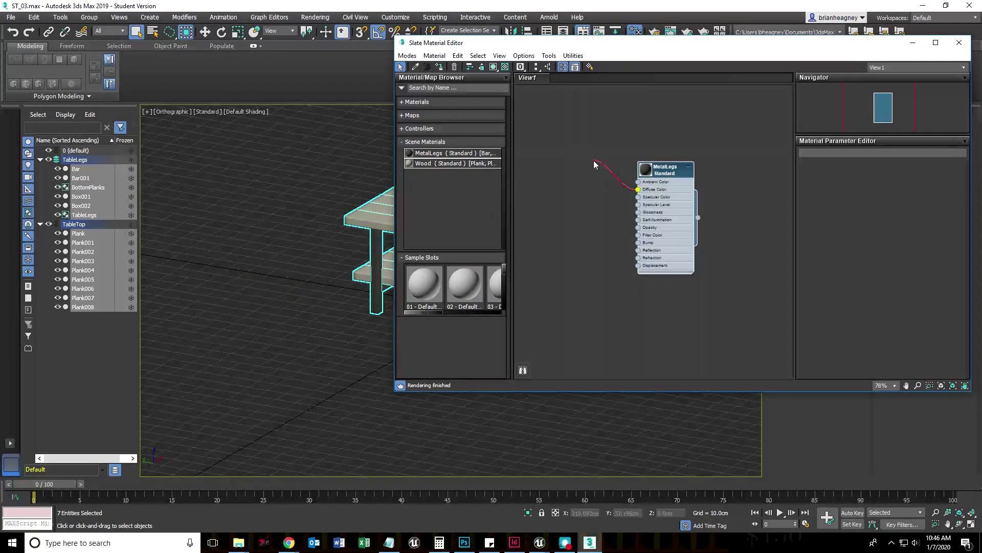
drag(626, 196, 593, 201)
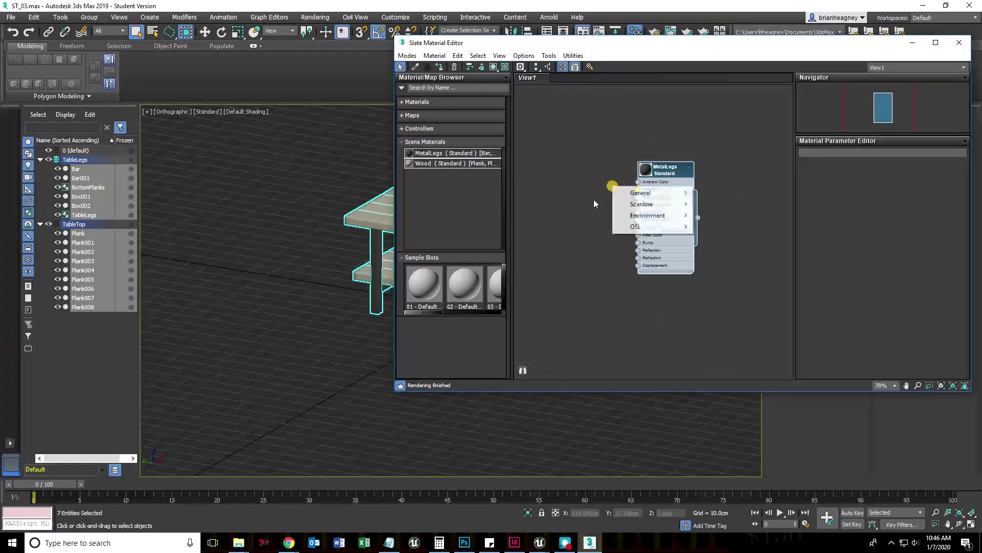
click(588, 256)
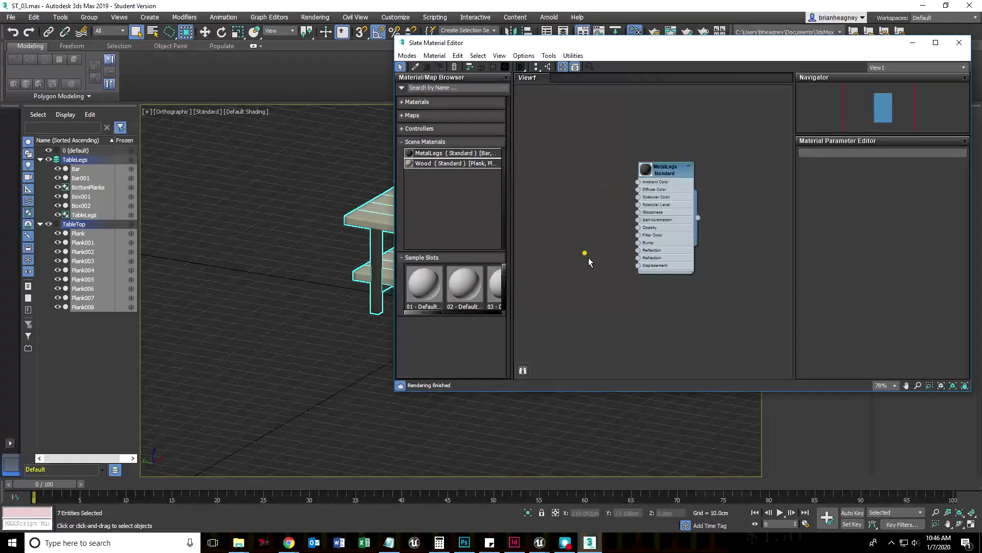
click(653, 231)
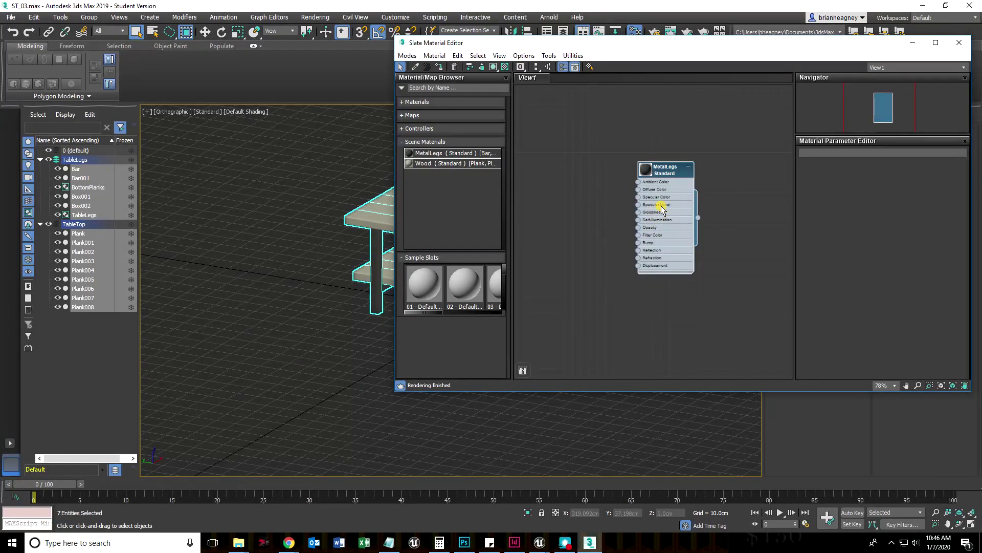
click(539, 544)
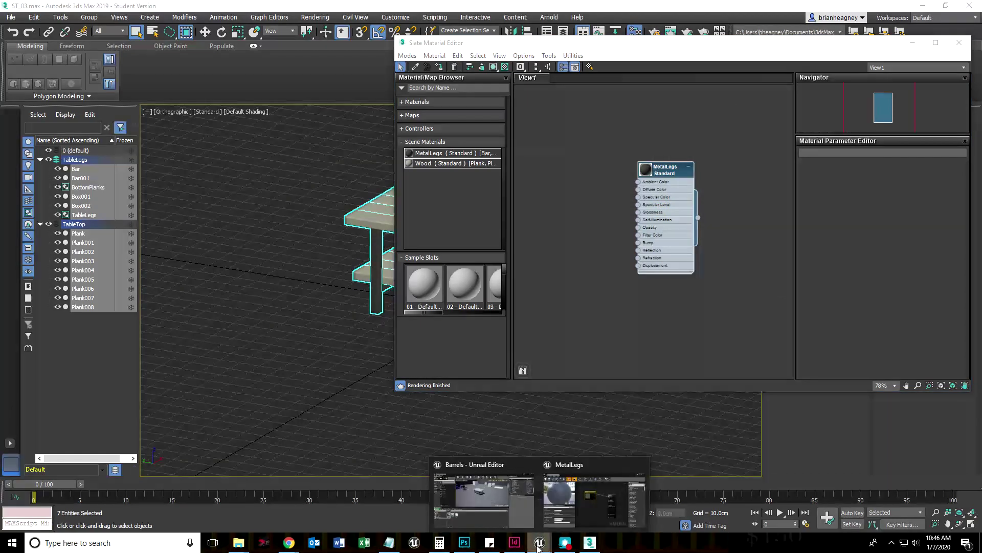
click(585, 499)
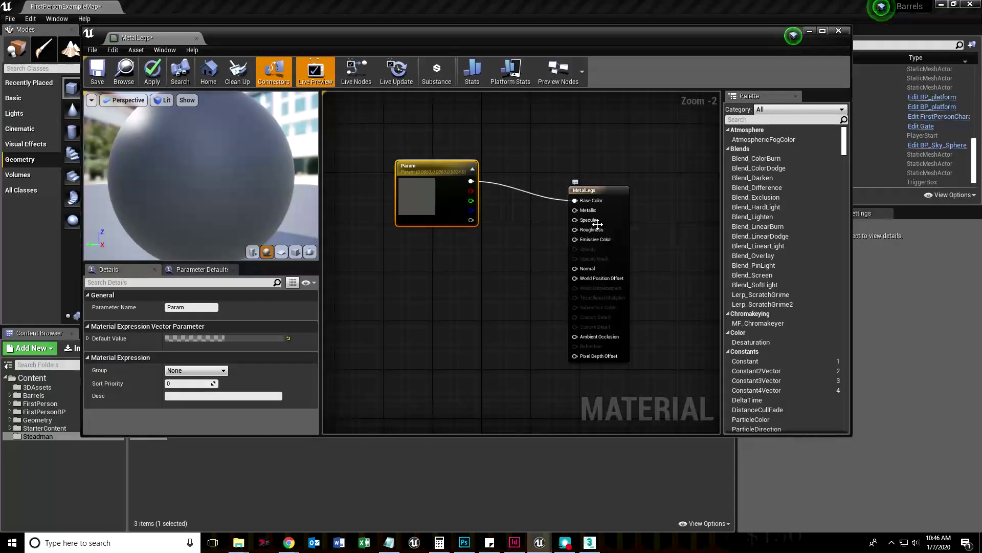
- Compare against the 3ds Max material editor, then return to the Unreal MetalLegs editor
scroll(597, 239, up, 2)
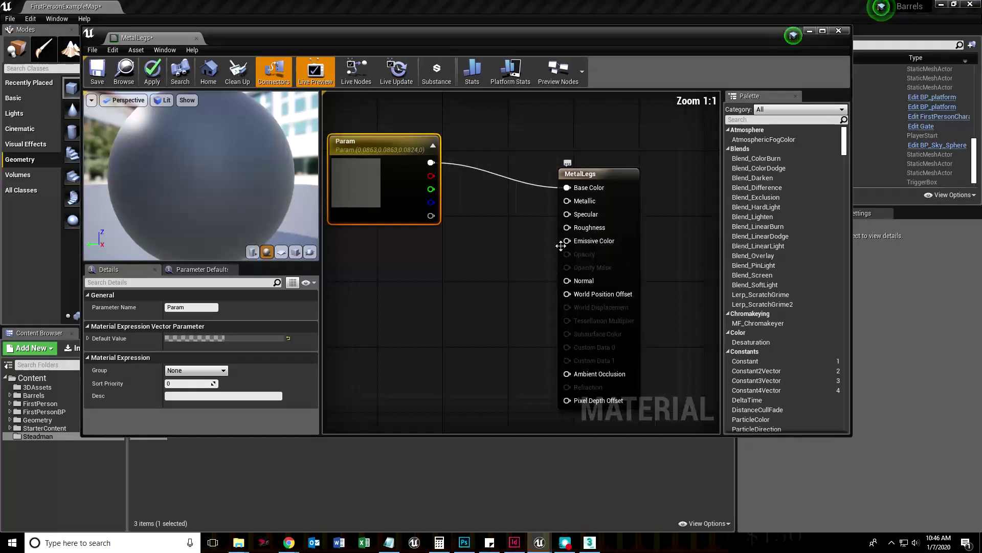
scroll(512, 351, down, 2)
scroll(566, 310, up, 2)
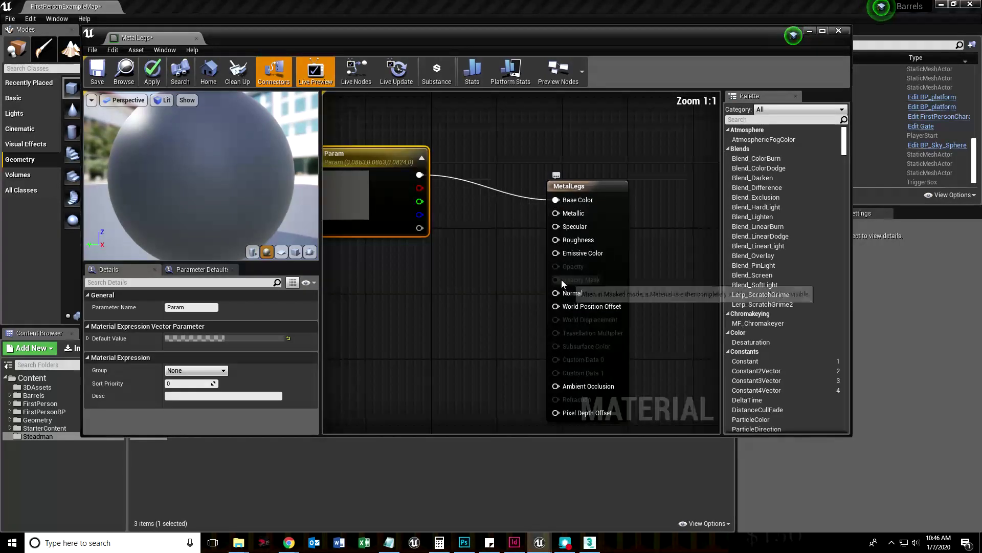
scroll(564, 337, down, 3)
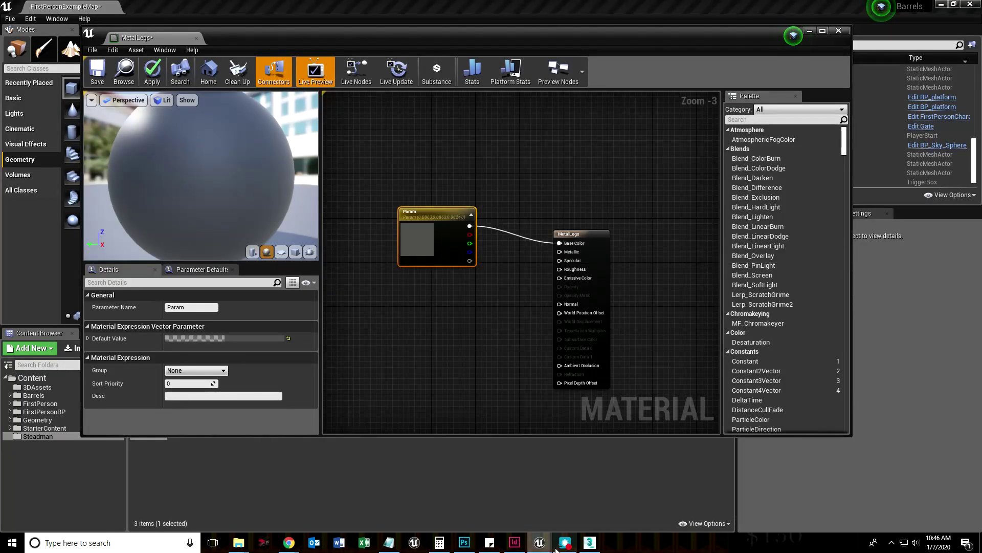
click(590, 542)
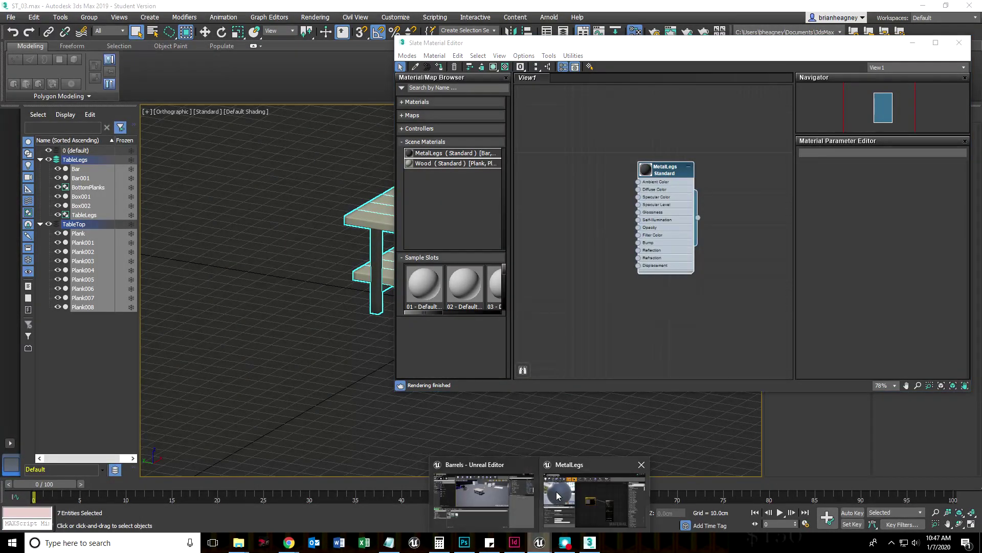
click(557, 492)
- Set Param's colour in the Color Picker, close it, and move Param up
double_click(418, 241)
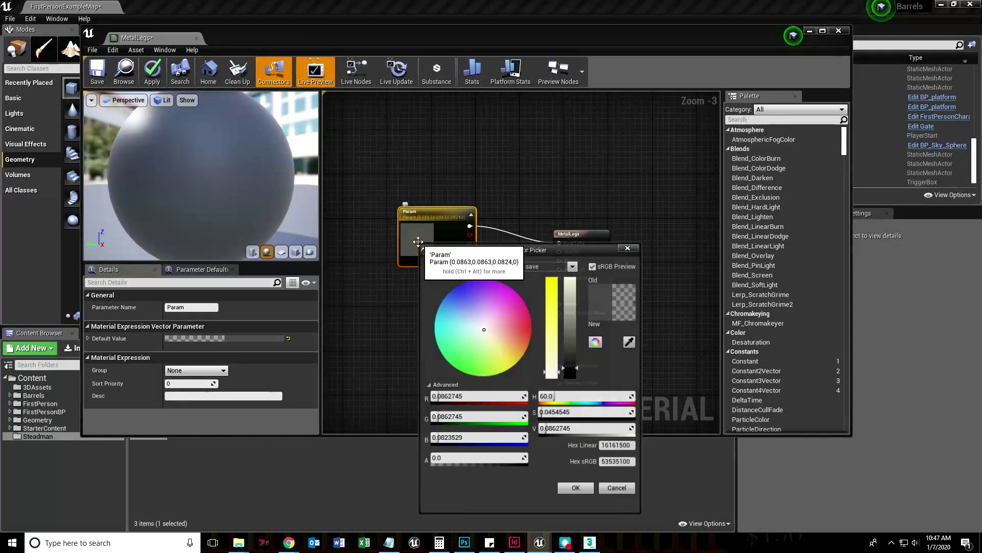
drag(456, 249, 486, 131)
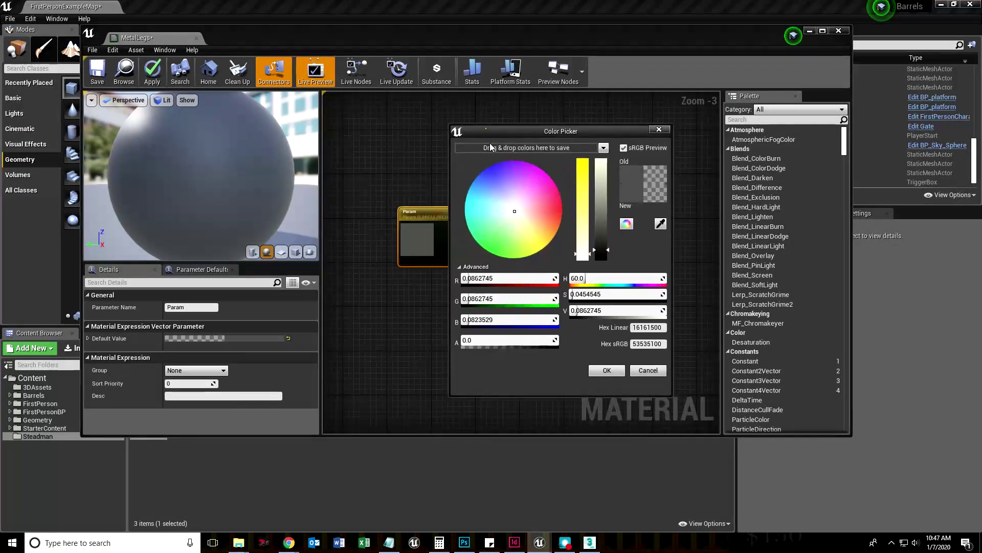
click(648, 370)
drag(426, 211, 431, 161)
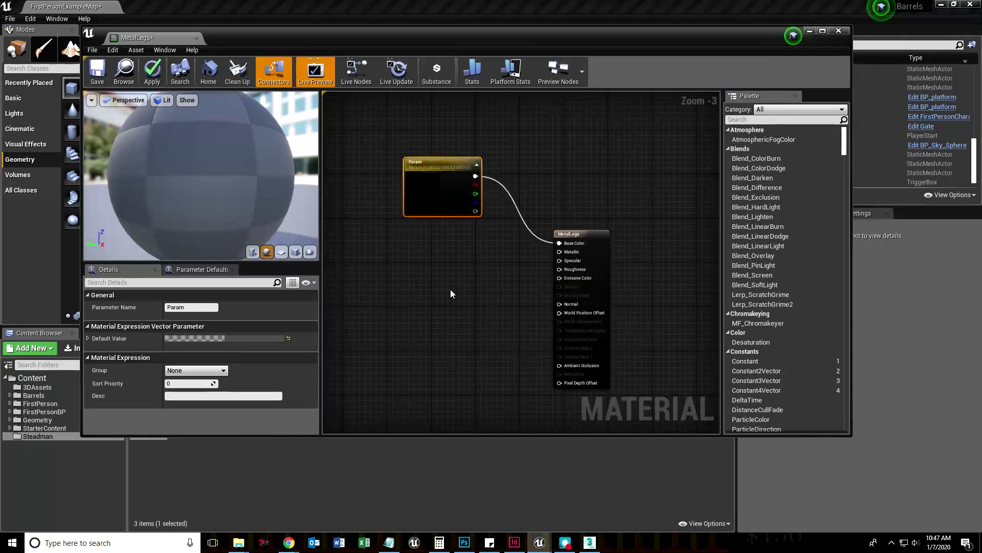
- Add a Constant with value 1 and wire it into MetalLegs' Metallic input
scroll(556, 261, up, 3)
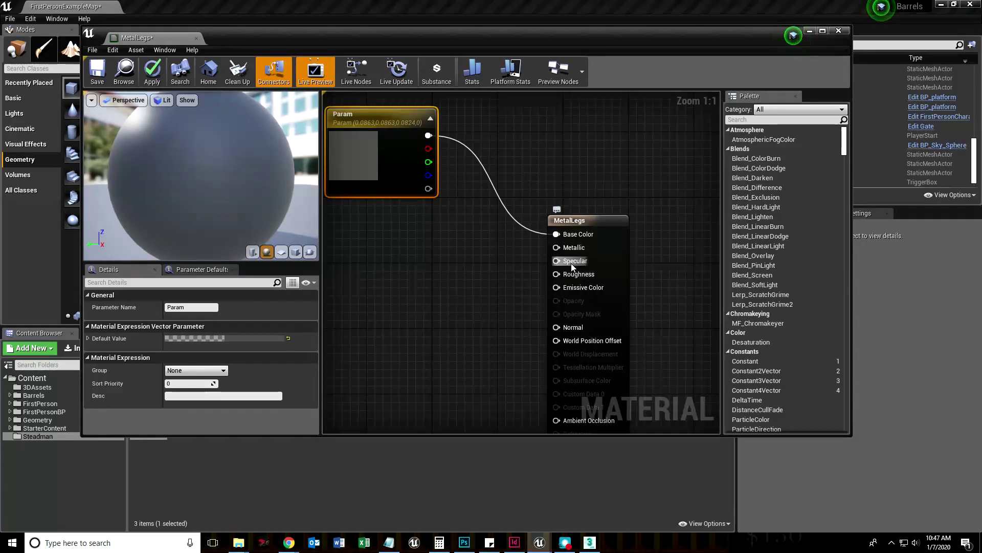
drag(568, 220, 608, 204)
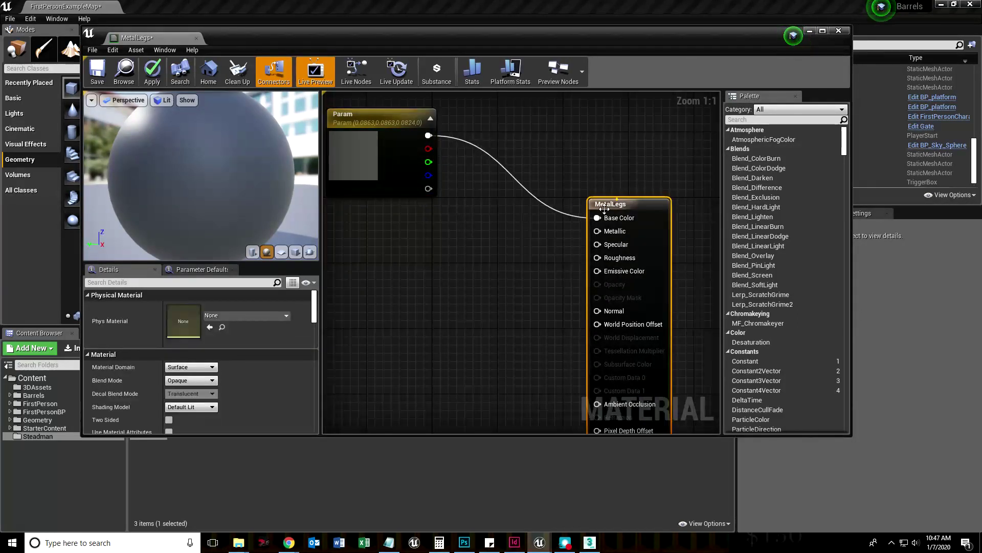
scroll(389, 368, down, 2)
right_drag(389, 364, 453, 303)
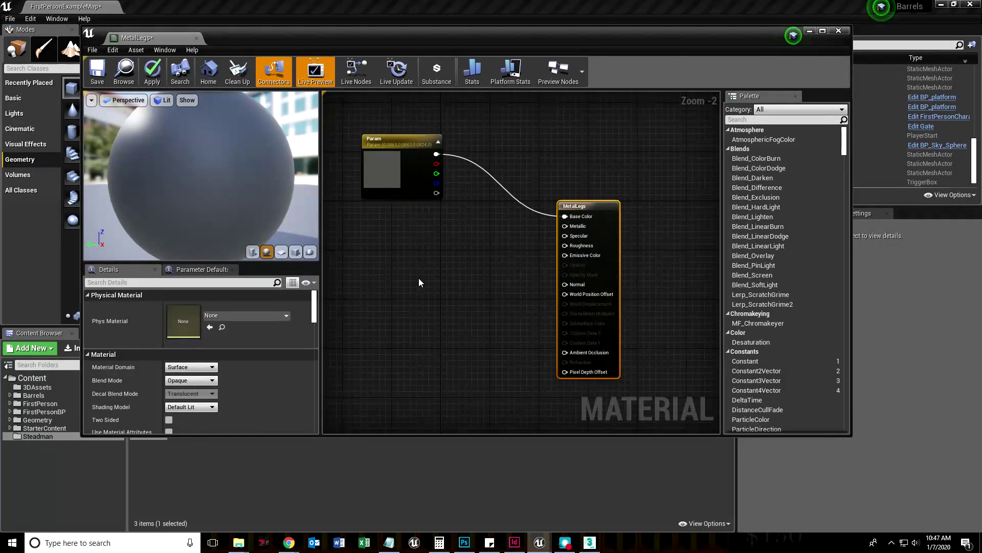
click(413, 260)
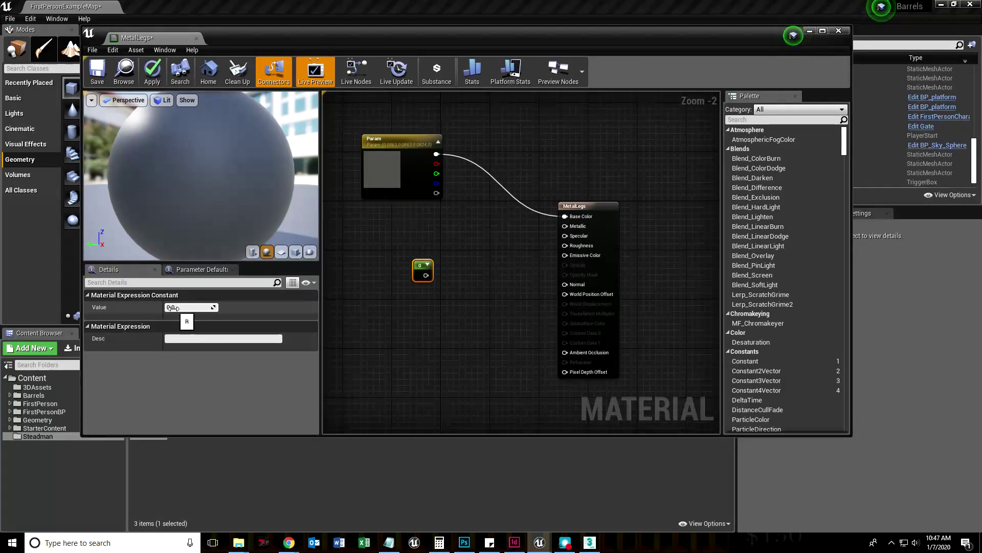
drag(426, 277, 566, 226)
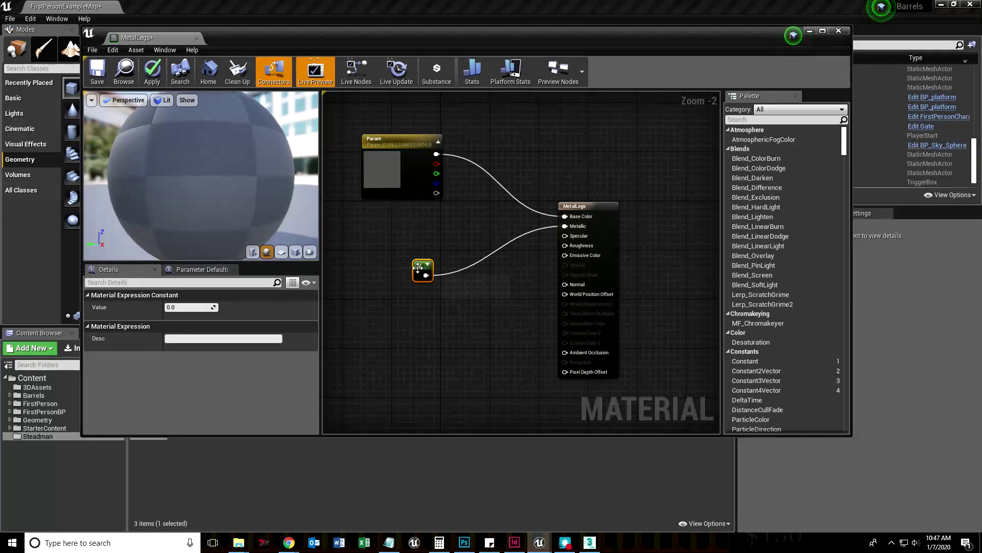
drag(419, 267, 513, 233)
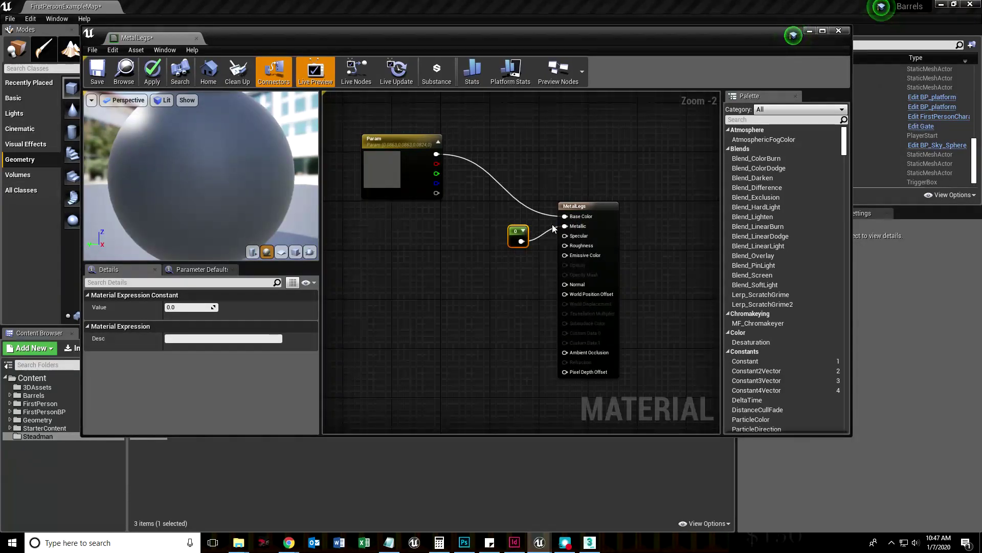
click(170, 308)
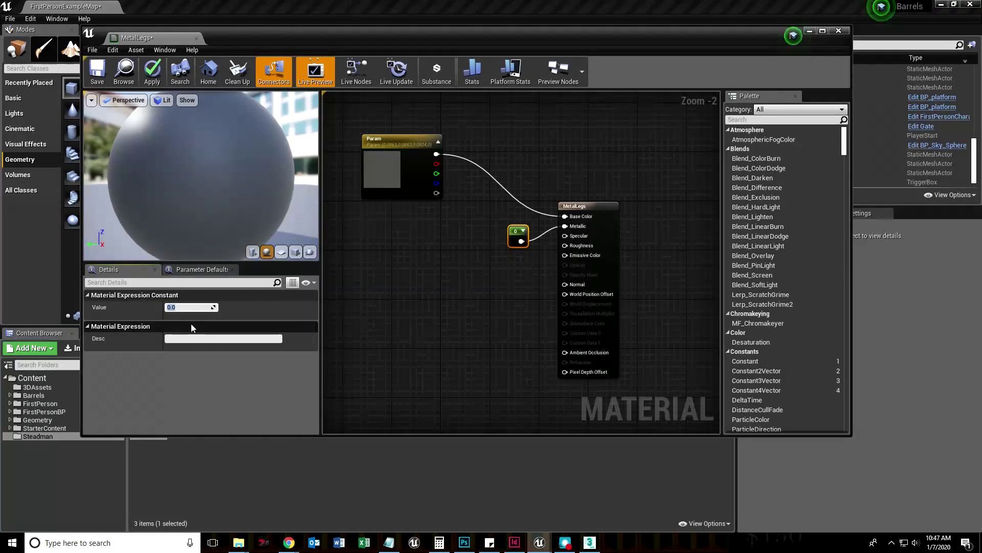
text(1)
key(Return)
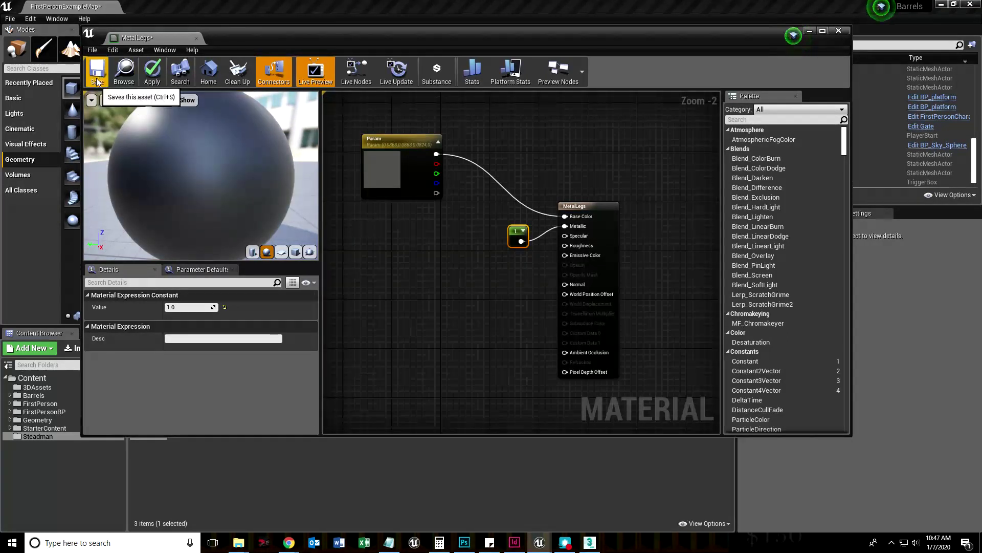
- Wire a second Constant of 0 into Roughness for a mirror-chrome look and save
mouse_move(514, 232)
mouse_down()
mouse_move(502, 225)
mouse_move(508, 220)
mouse_up()
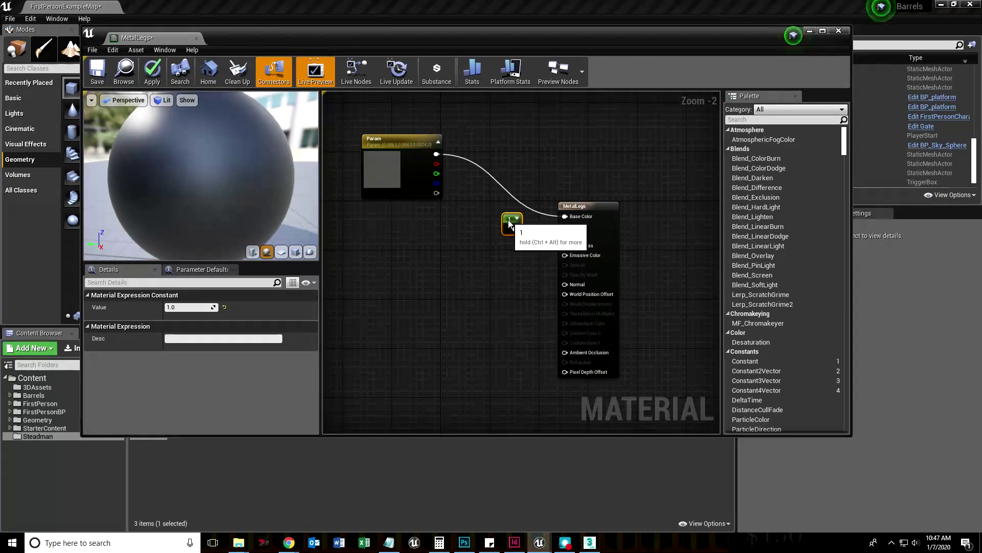
click(471, 316)
click(477, 309)
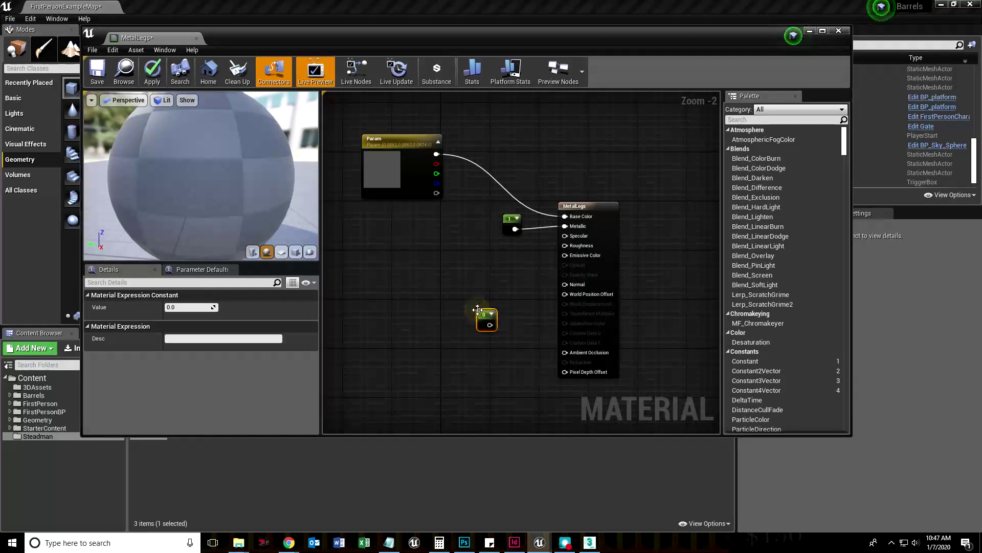
drag(489, 324, 565, 245)
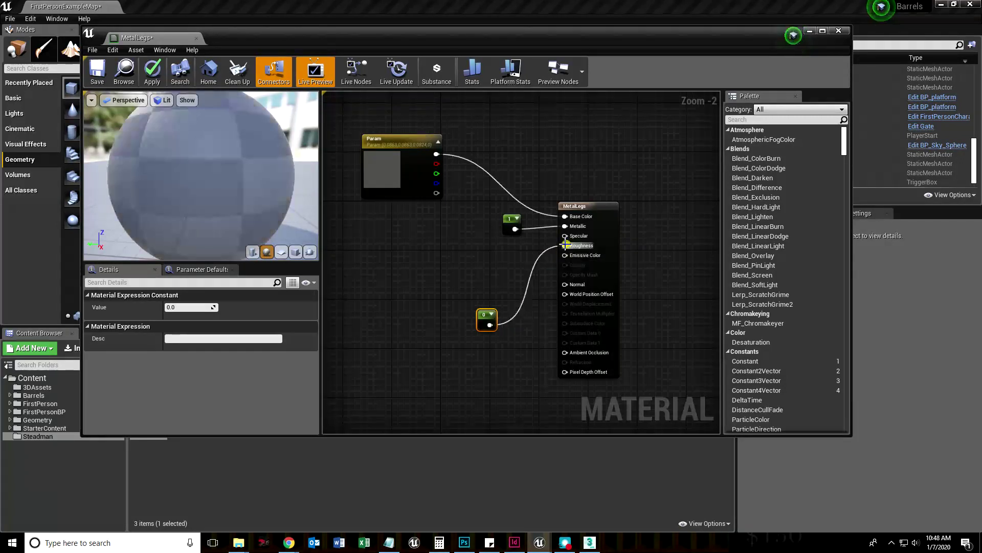
drag(483, 314, 508, 272)
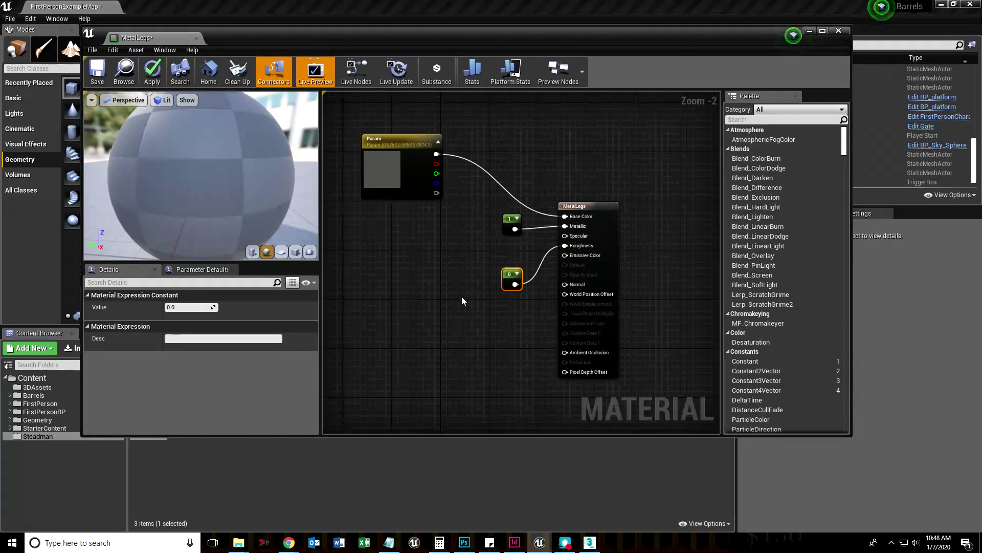
drag(191, 141, 203, 164)
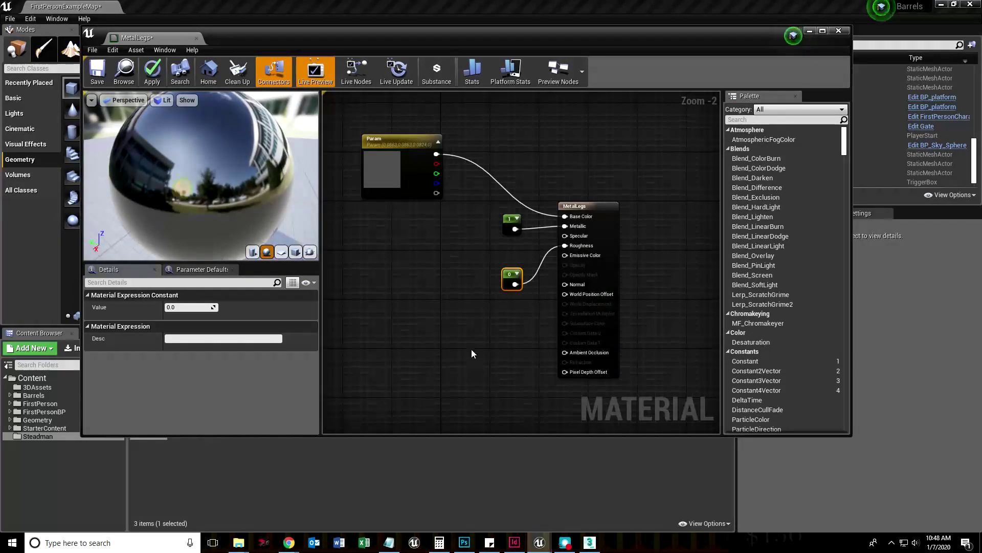
click(95, 80)
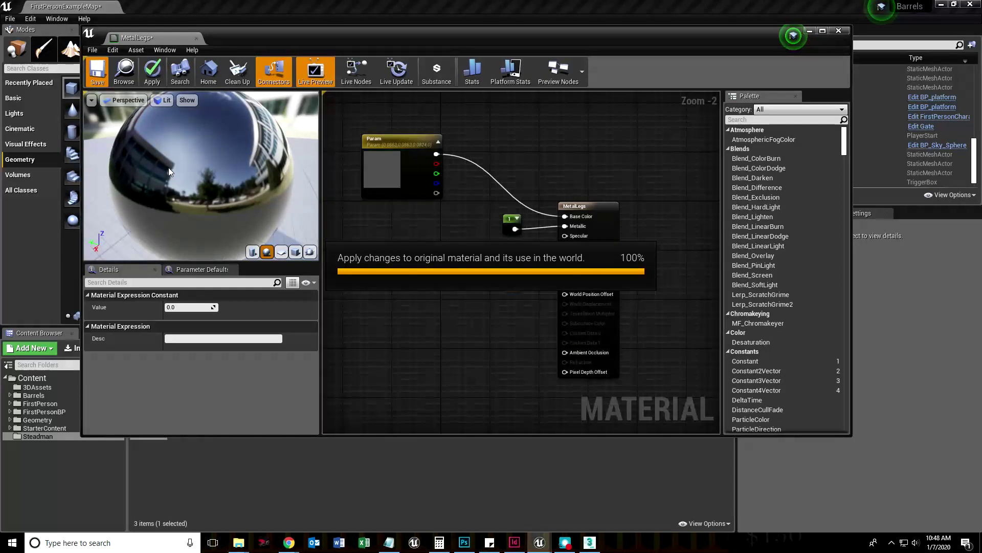
- Minimize the material editor and launch a Standalone Game preview
click(811, 32)
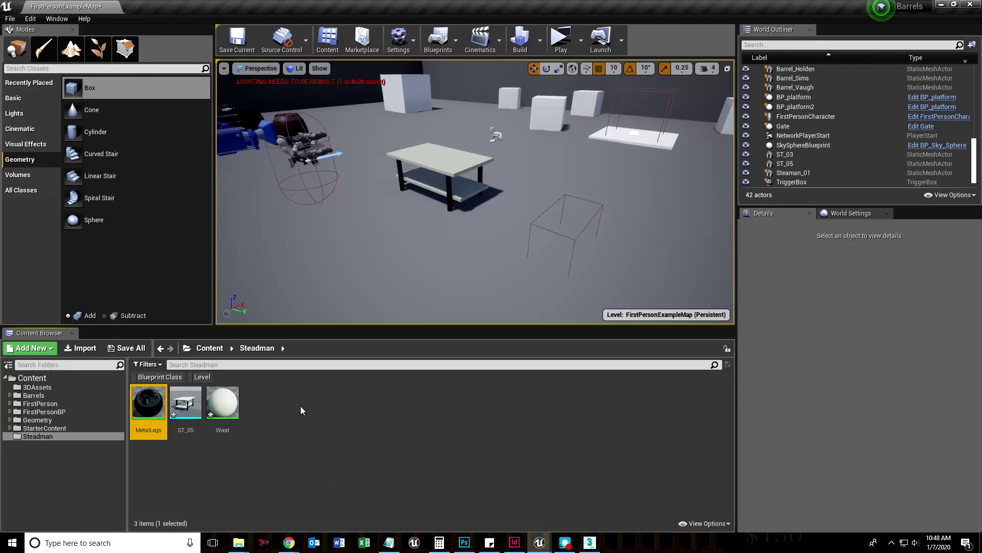
scroll(419, 208, up, 6)
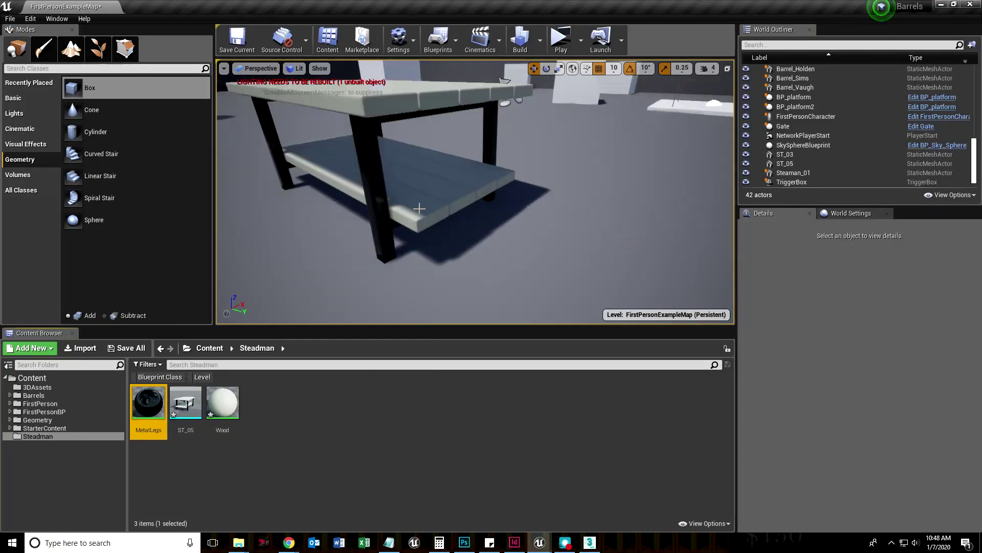
scroll(366, 213, up, 3)
scroll(369, 219, down, 3)
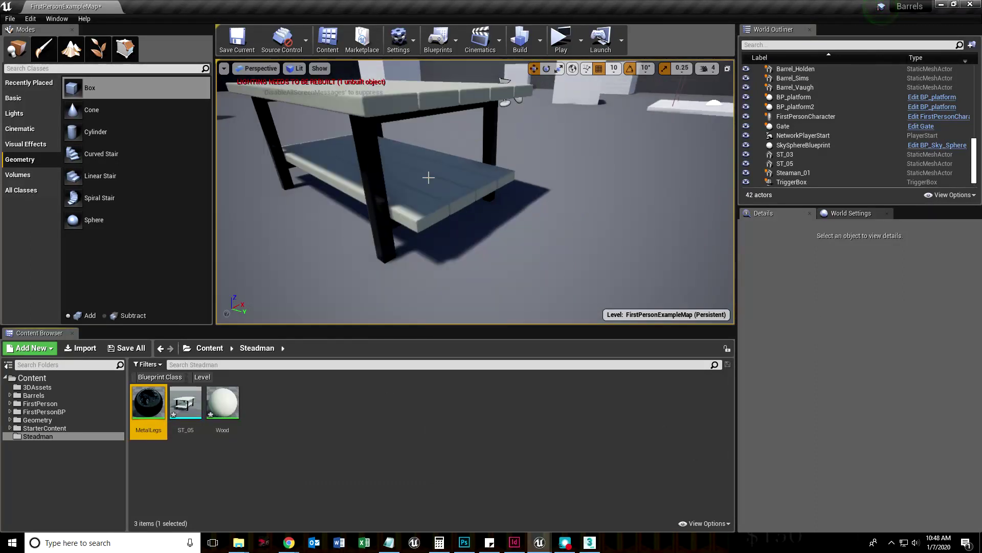
click(580, 41)
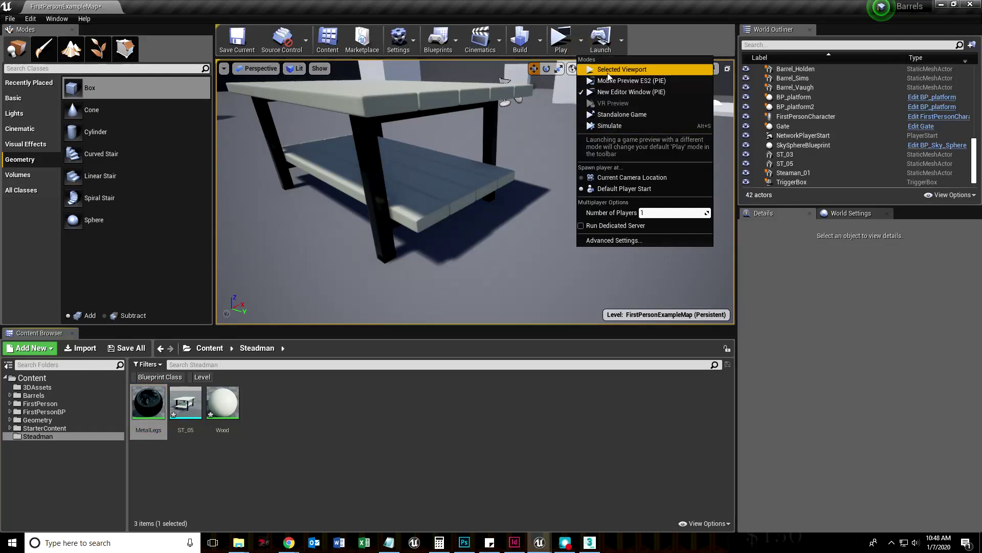
click(563, 48)
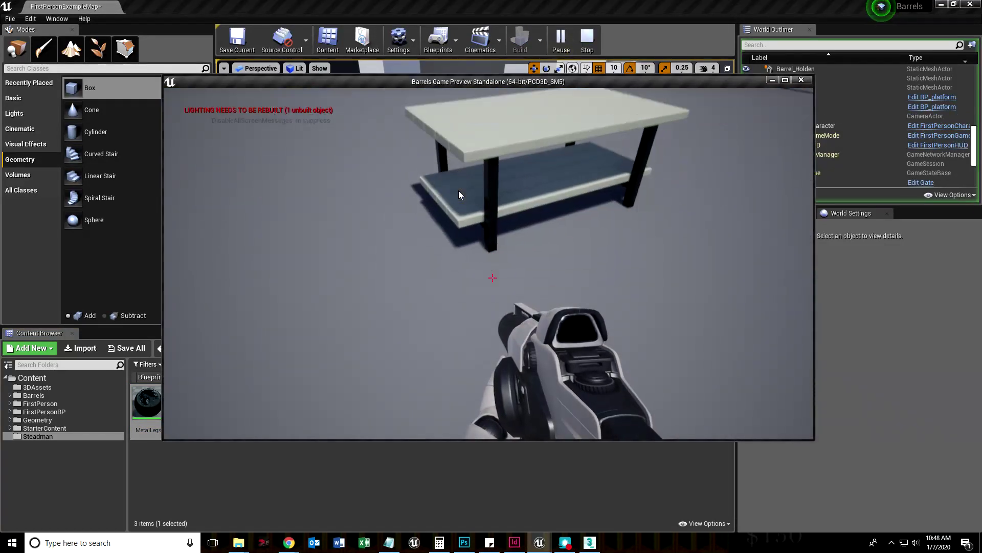
- Walk around the dark-legged table with W and S, then close the preview
key(w)
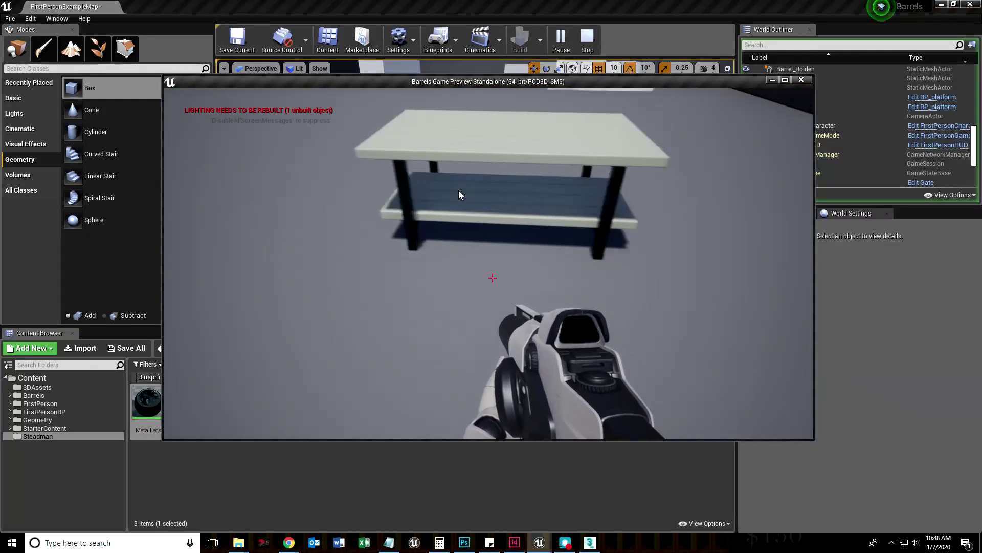
key(w)
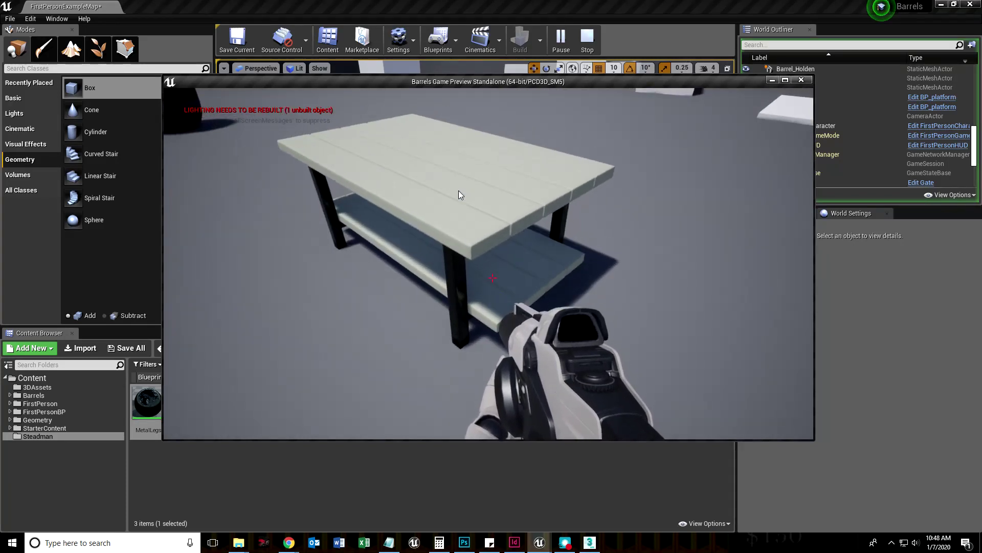
key(w)
key(s)
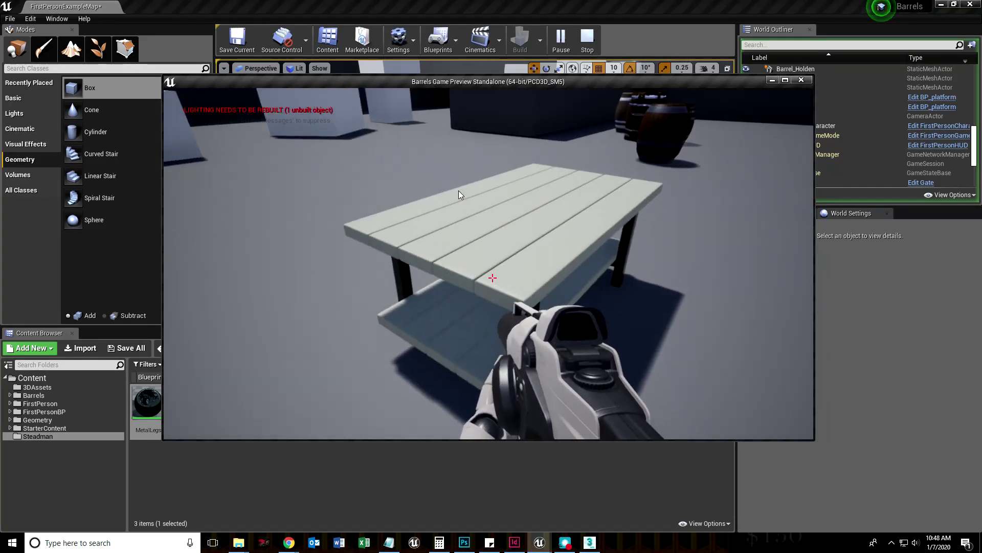
key(w)
key(s)
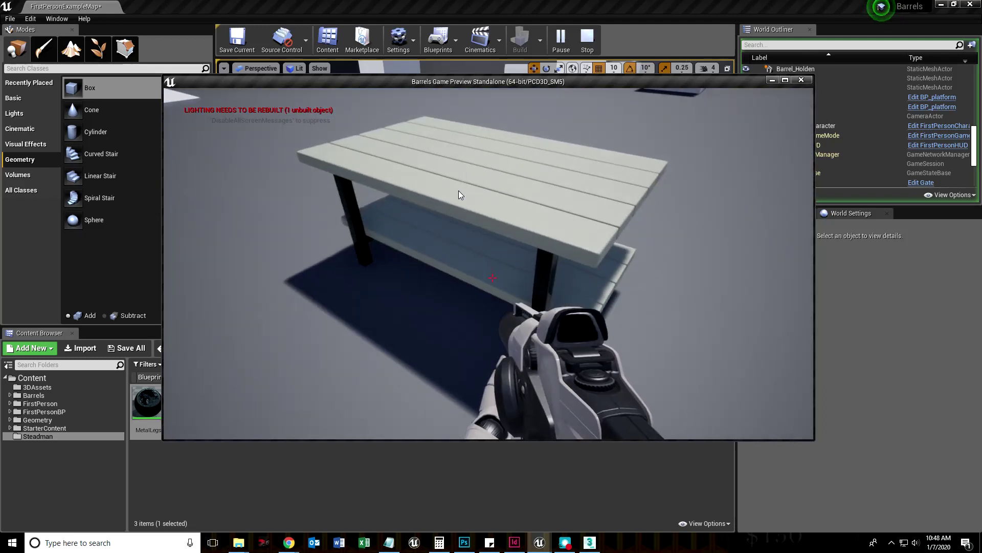
key(s)
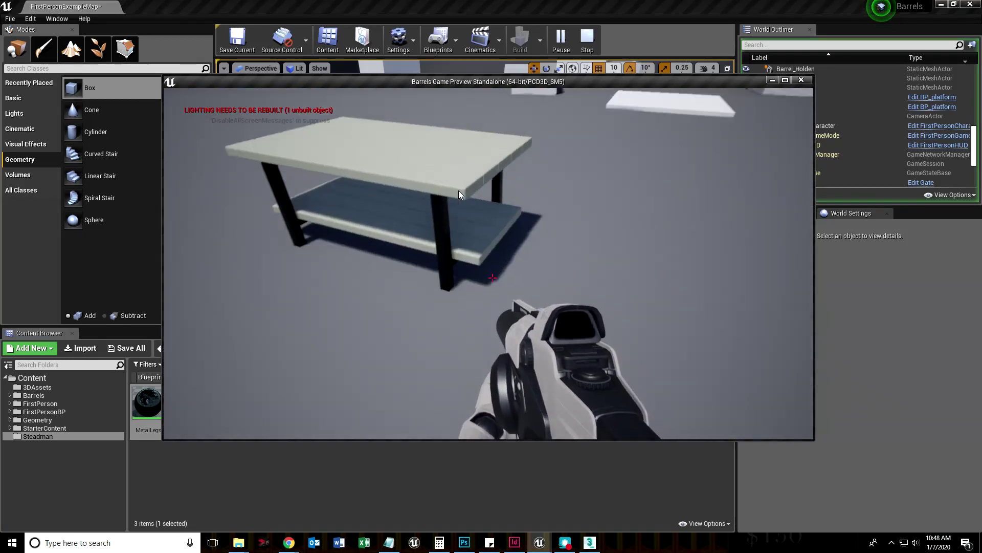
key(w)
key(Escape)
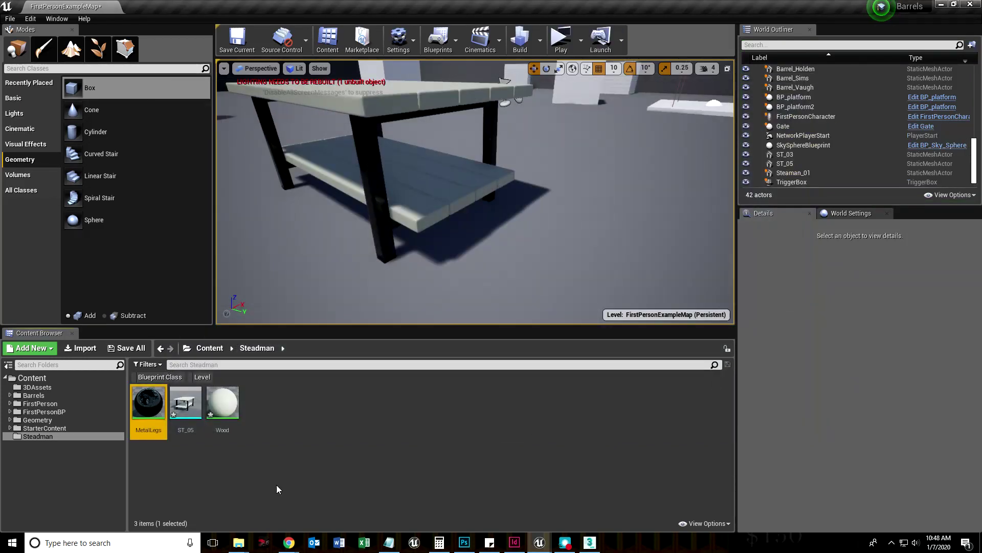
- Tint MetalLegs' Param colour light bluish grey (sRGB BAC3C8) and save the material
double_click(148, 404)
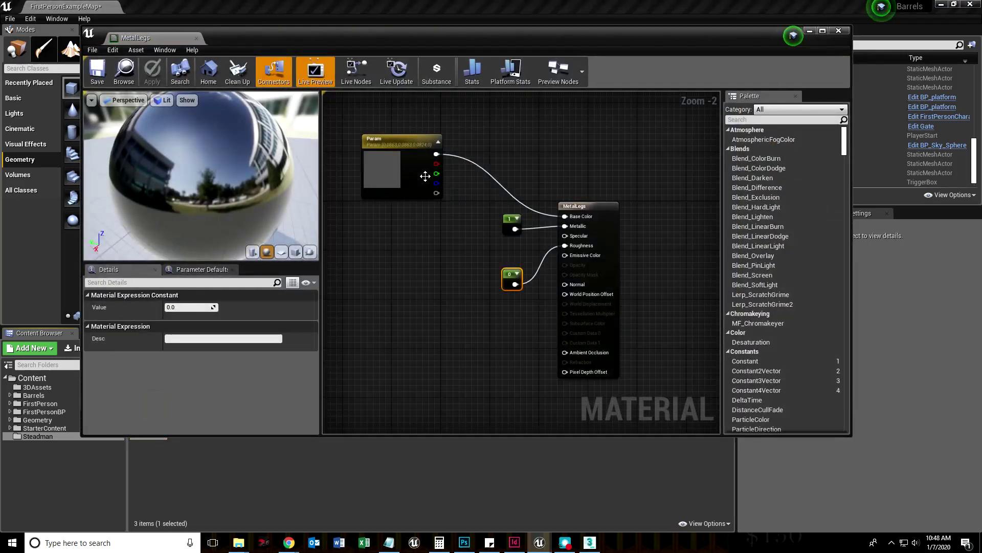
click(393, 170)
mouse_move(459, 259)
mouse_down()
mouse_move(436, 251)
mouse_move(452, 254)
mouse_up()
drag(546, 297, 550, 250)
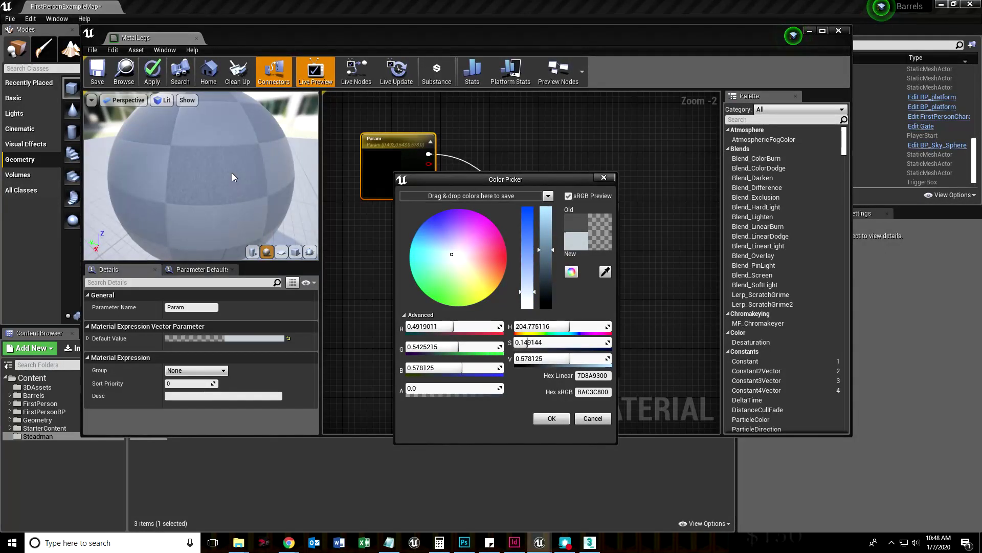
click(95, 76)
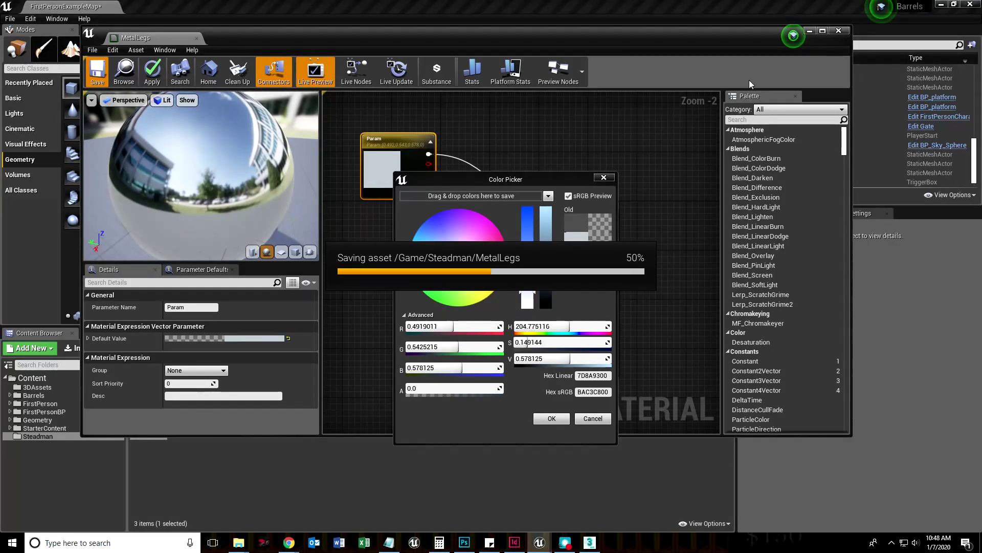
- Set the ST_05 table's Mobility to Movable and tick Simulate Physics
click(839, 30)
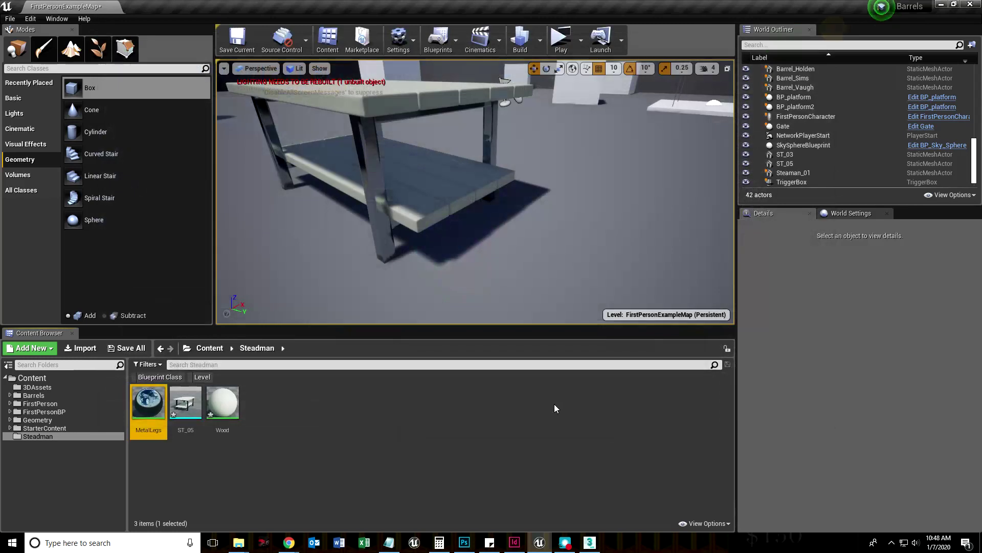
click(363, 168)
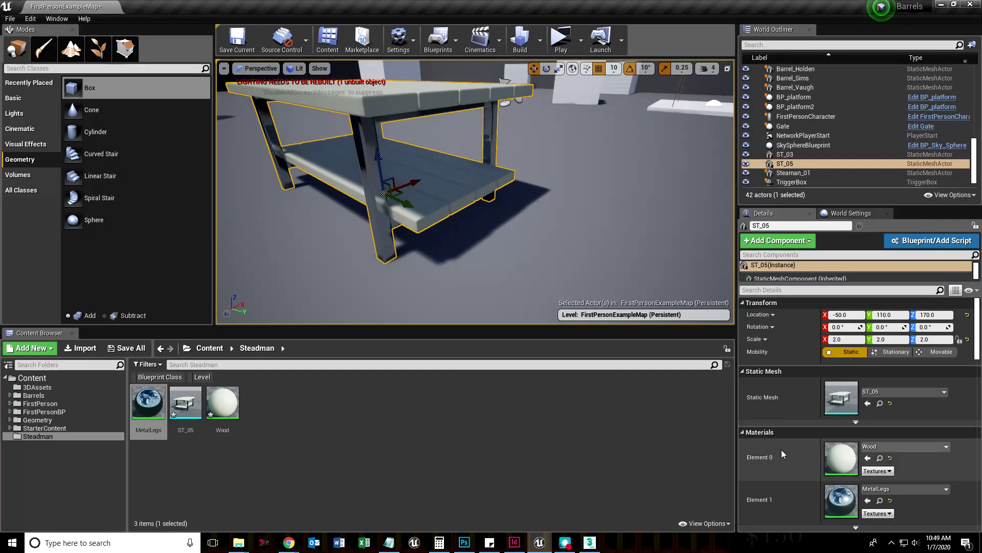
scroll(779, 450, down, 5)
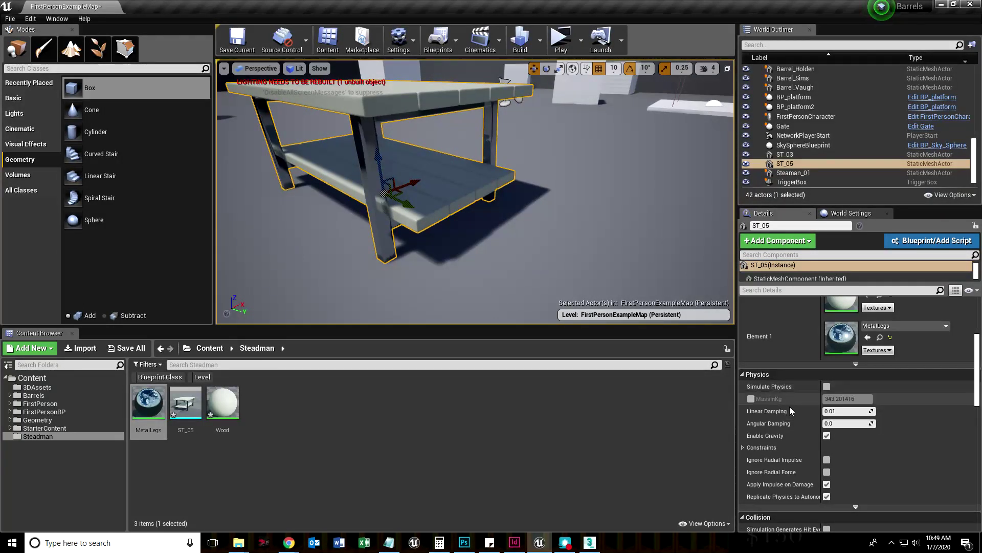
scroll(796, 425, up, 10)
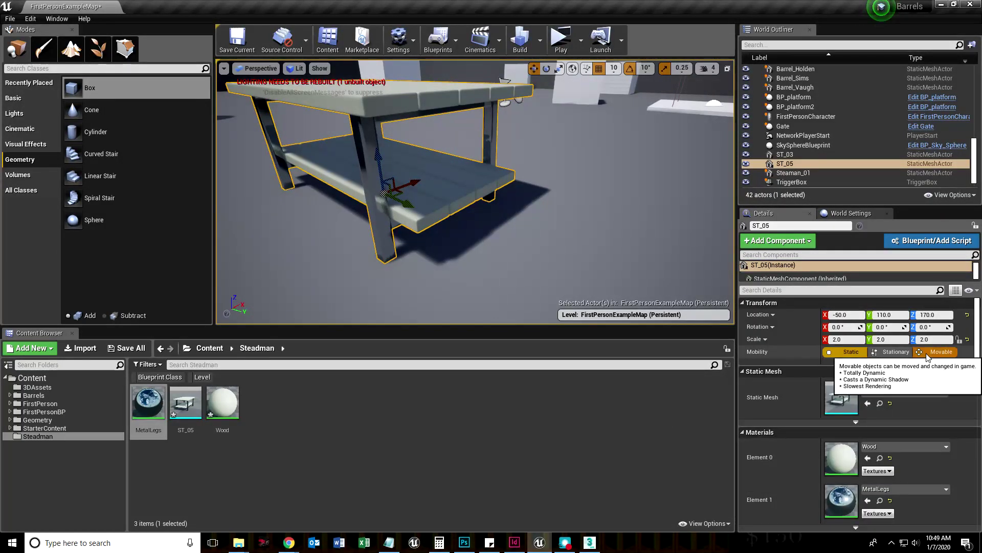
click(928, 353)
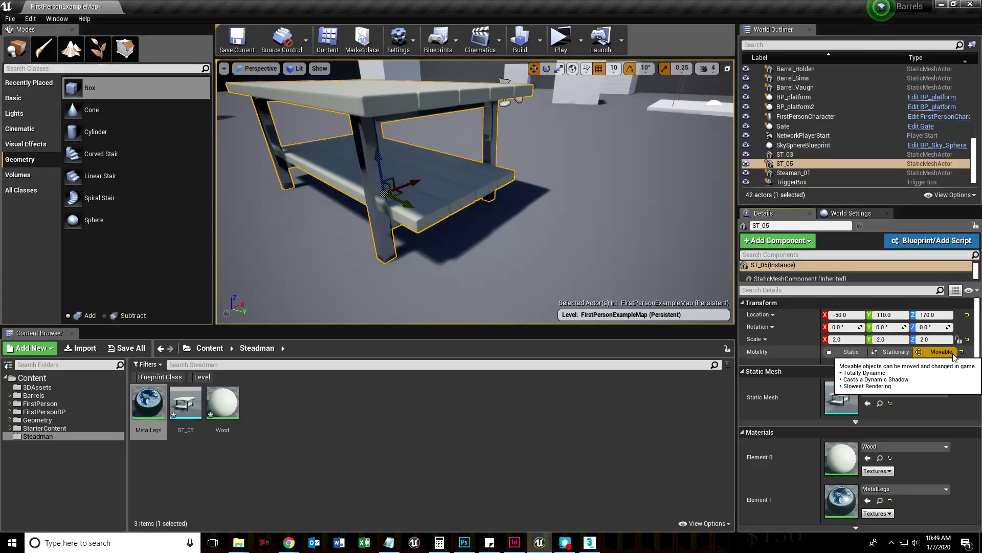
scroll(827, 405, down, 5)
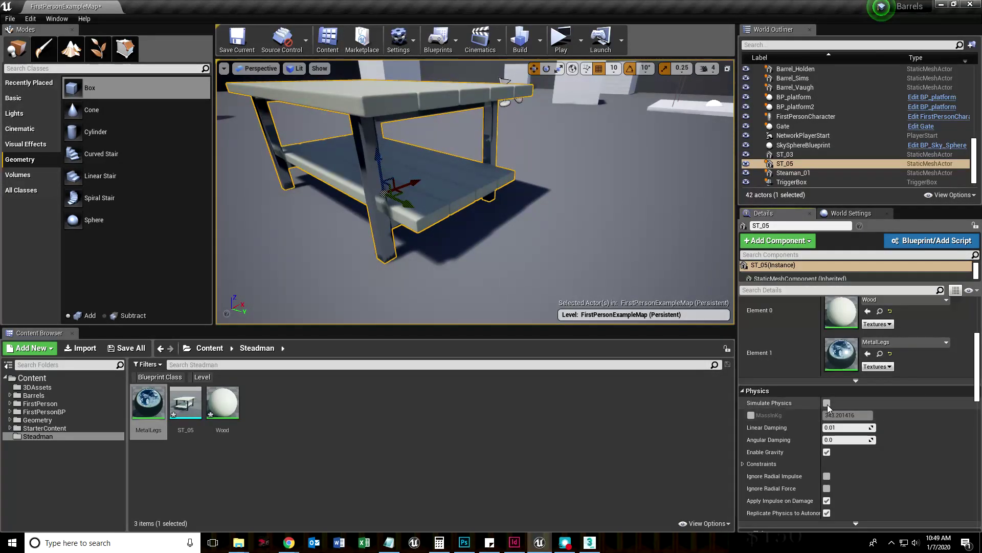
click(828, 403)
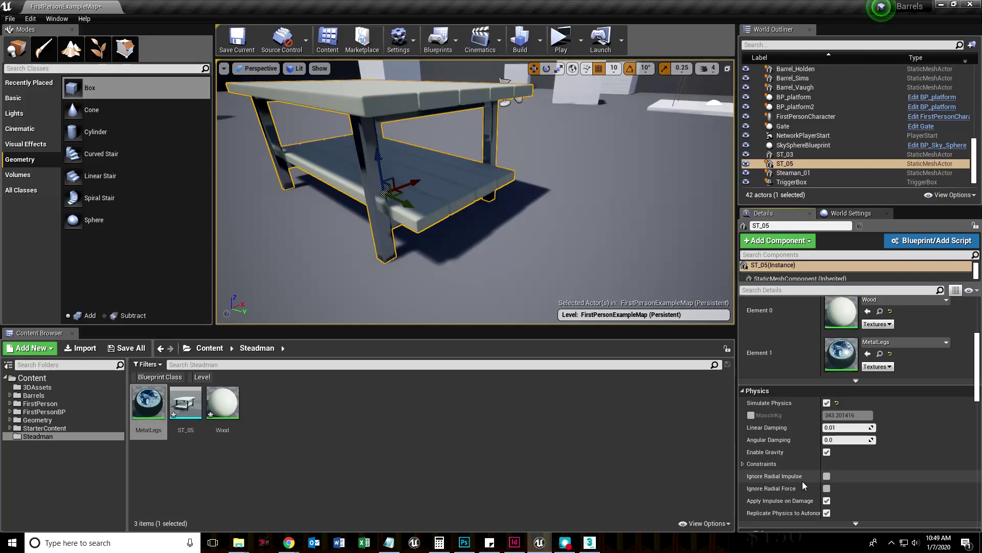
- Start a play test and shoot the table, knocking it over
click(557, 42)
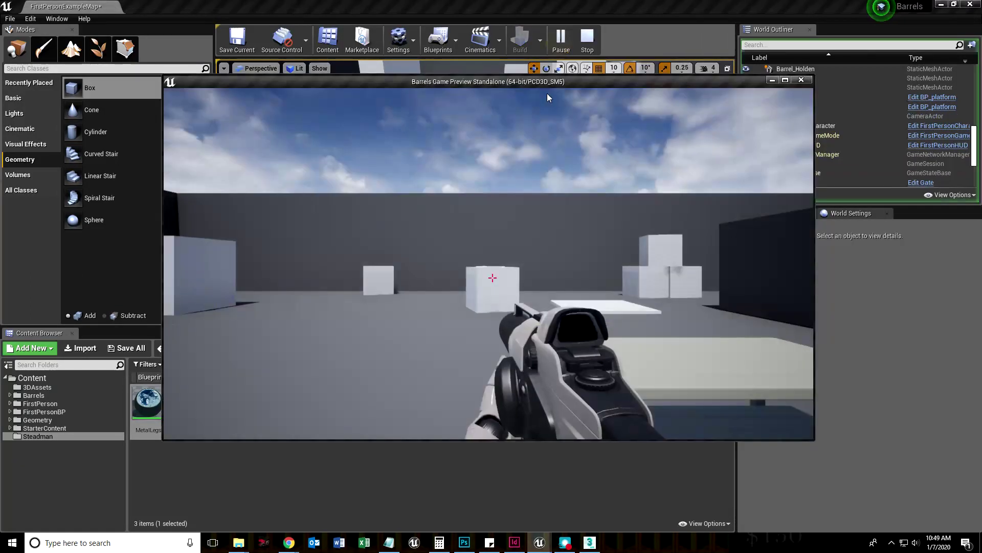
key(w)
click(540, 137)
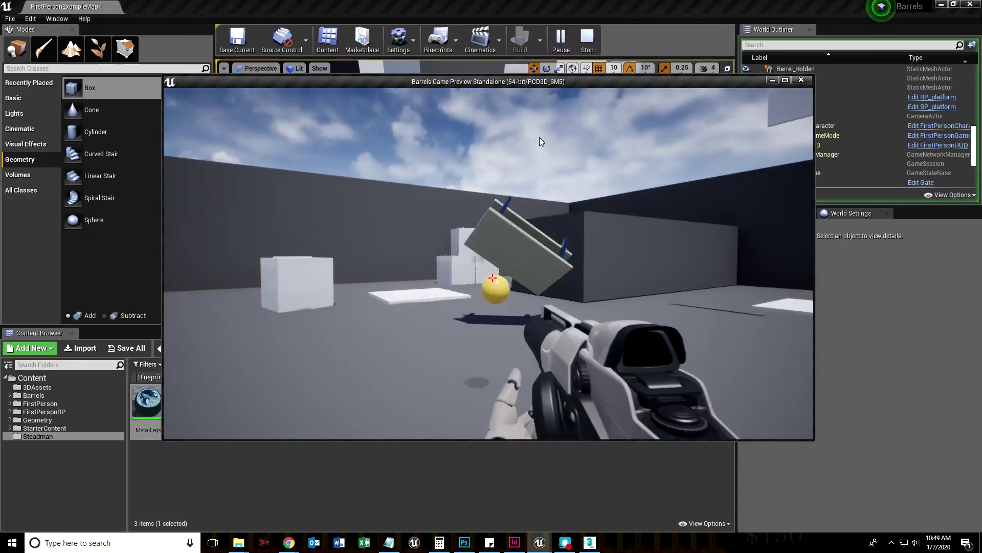
key(s)
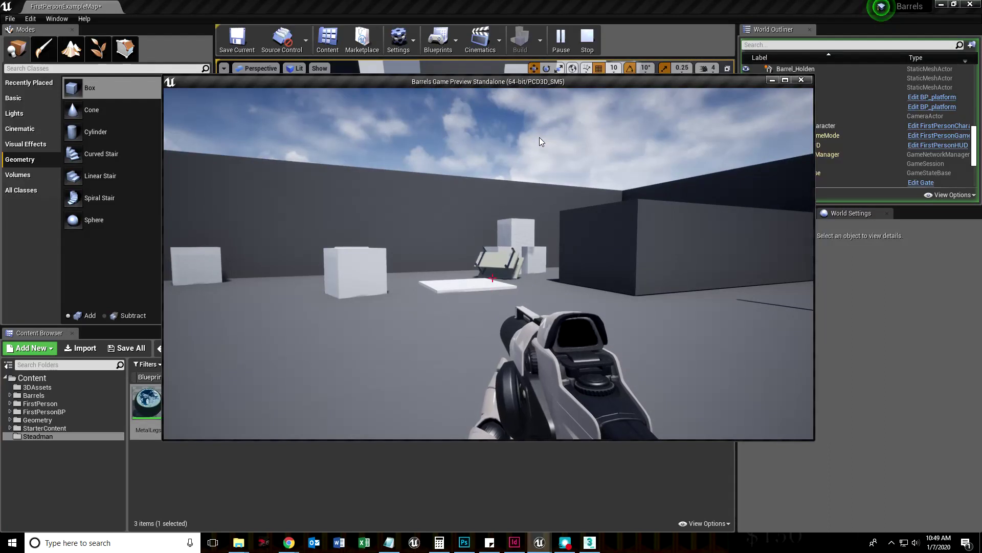
key(w)
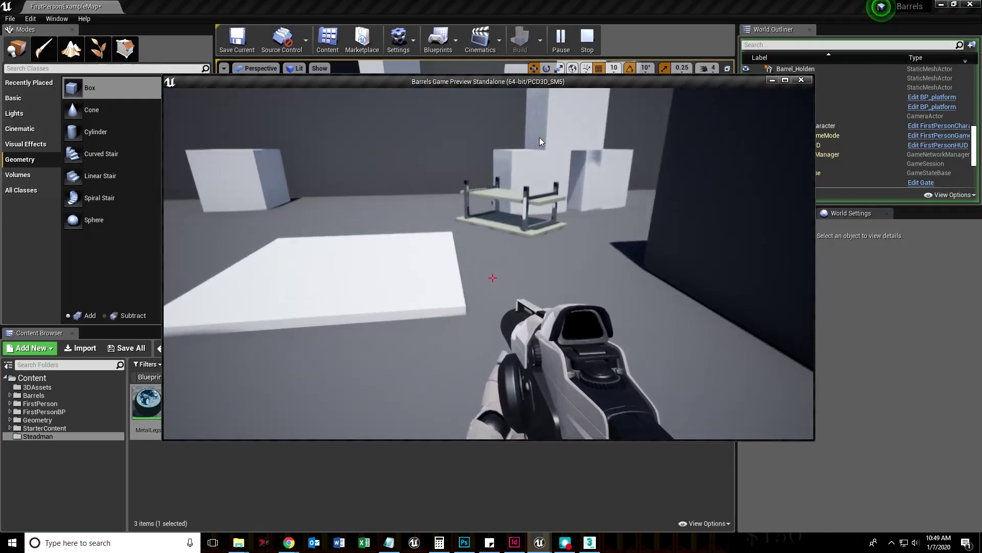
key(w)
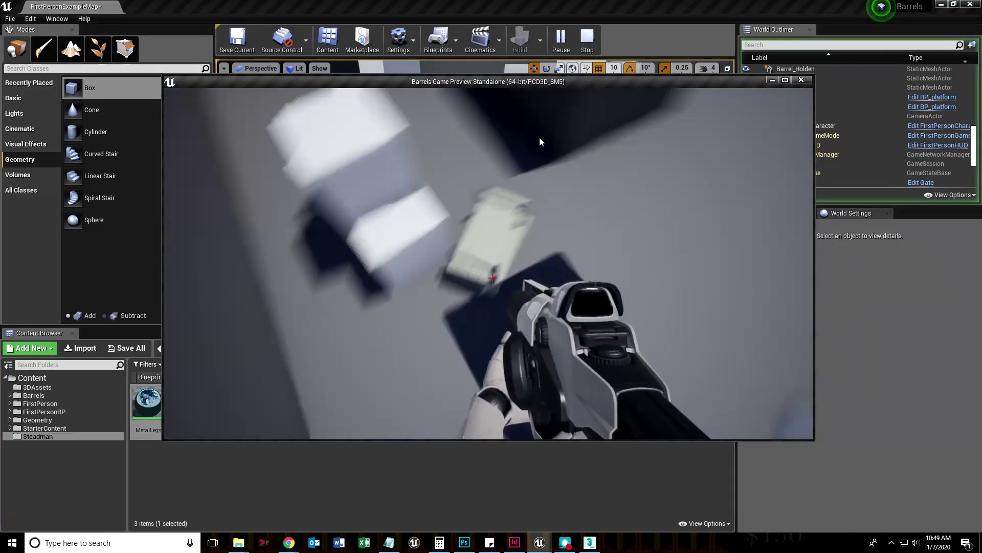
key(s)
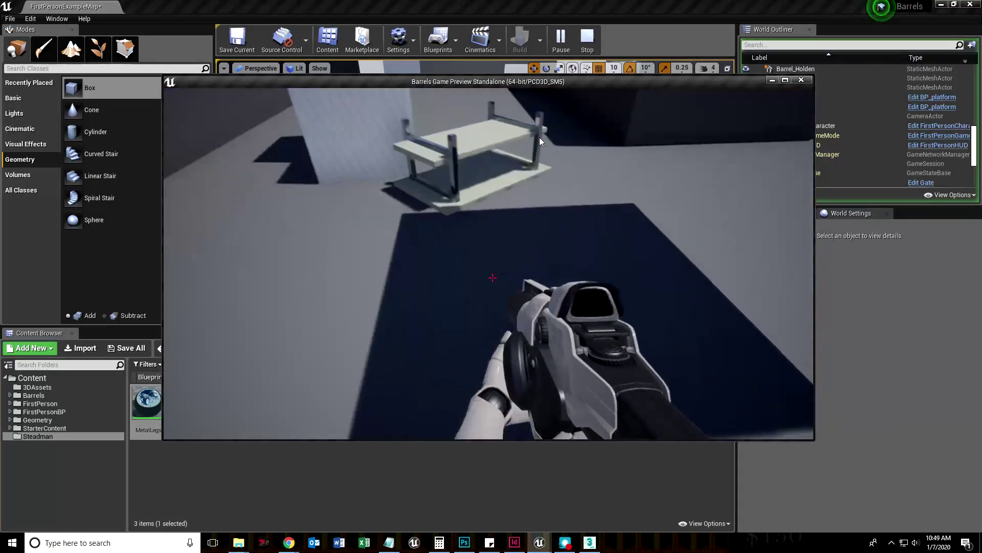
- Approach and shoot the table again, then end the play test with Esc
key(w)
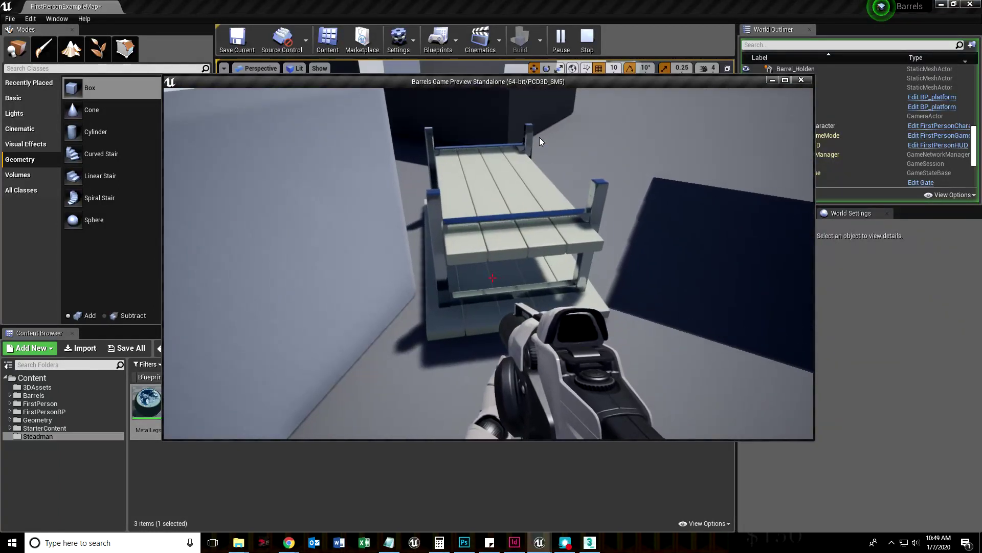
key(w)
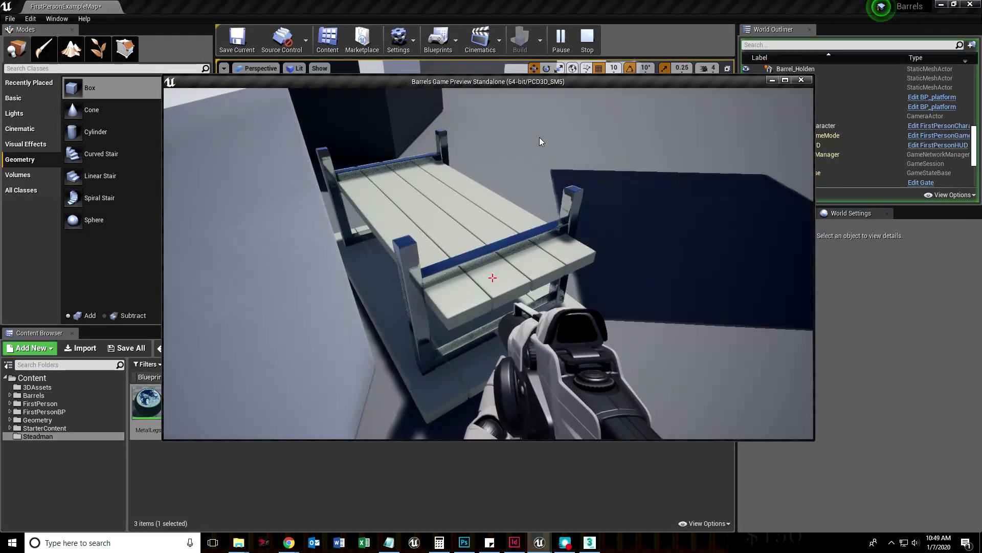
key(s)
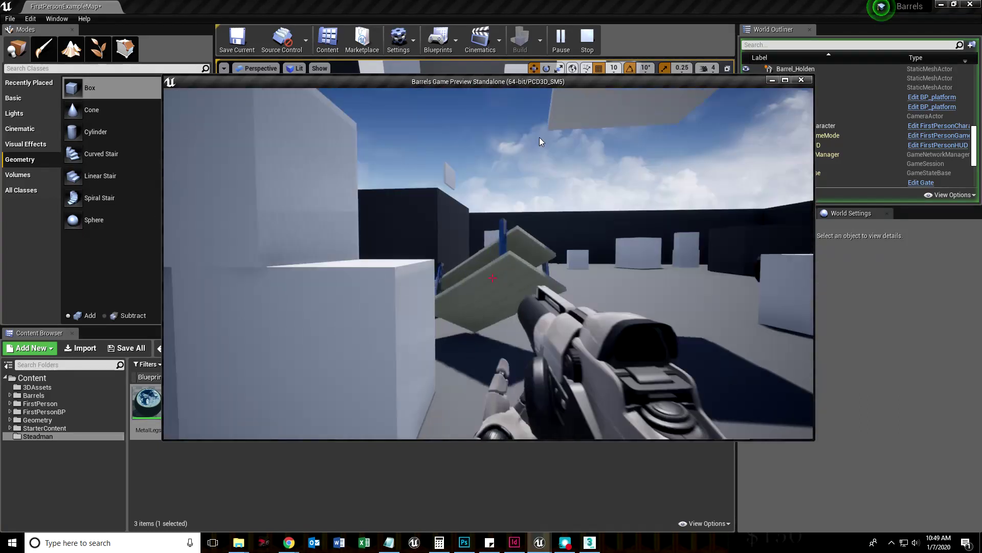
click(539, 137)
key(s)
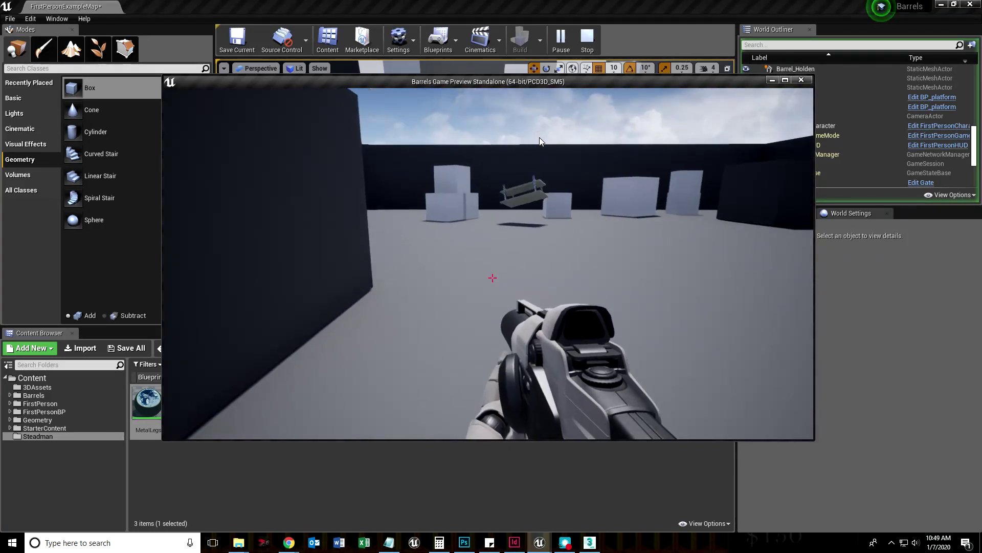
key(w)
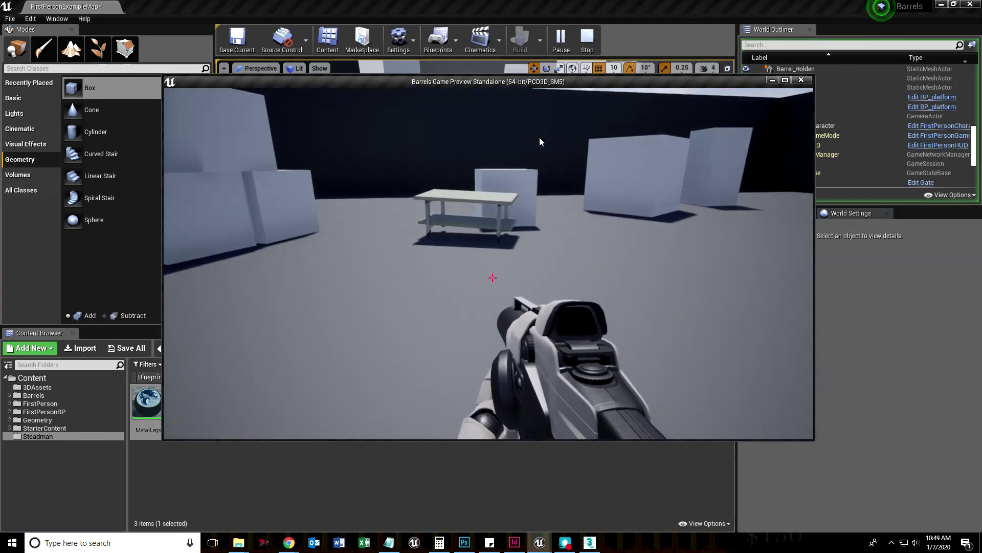
key(Escape)
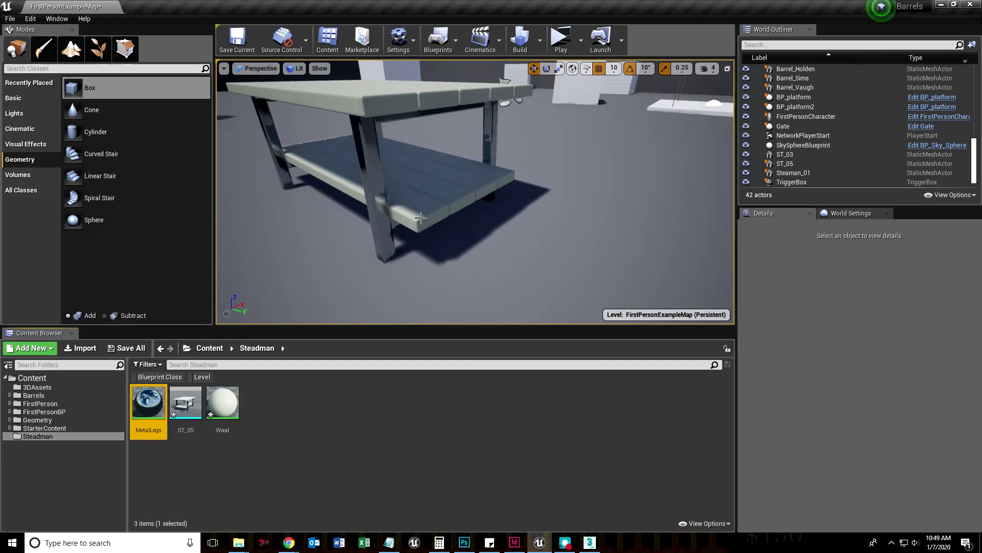
scroll(459, 212, down, 8)
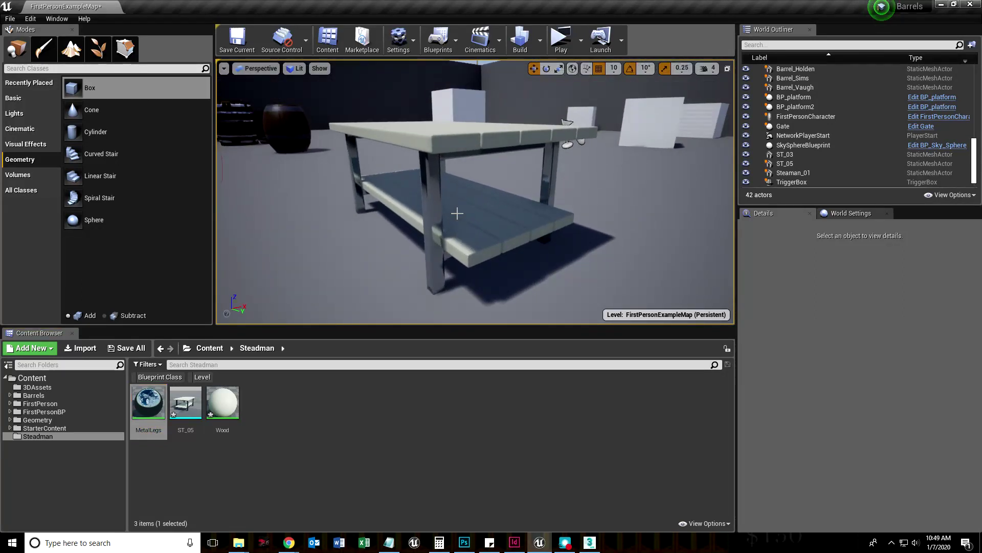
scroll(457, 212, up, 10)
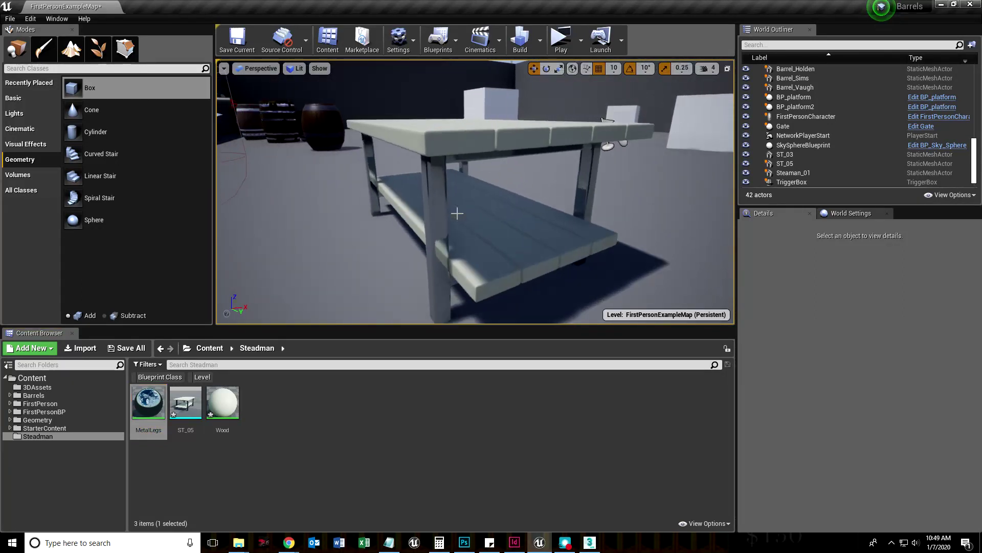
right_drag(457, 213, 457, 213)
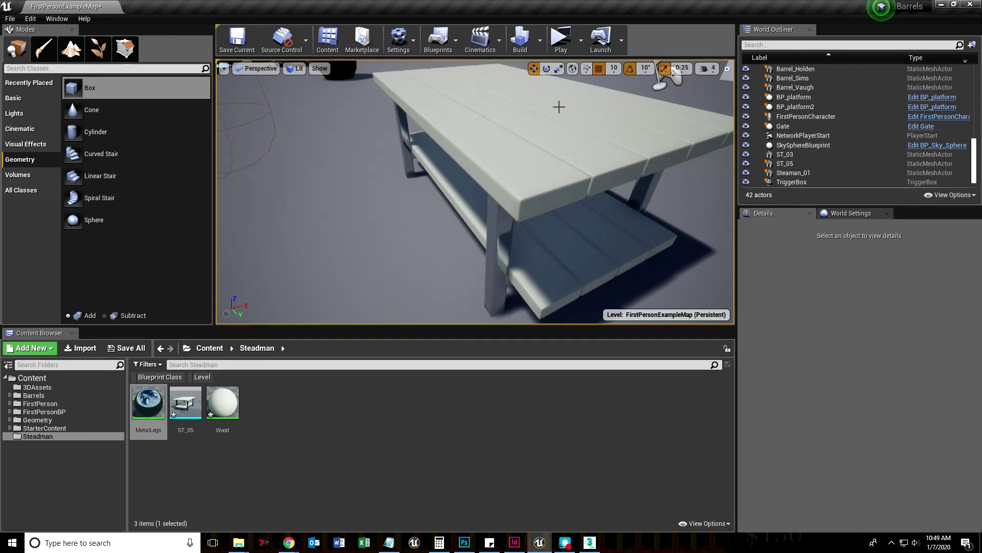
scroll(457, 213, down, 5)
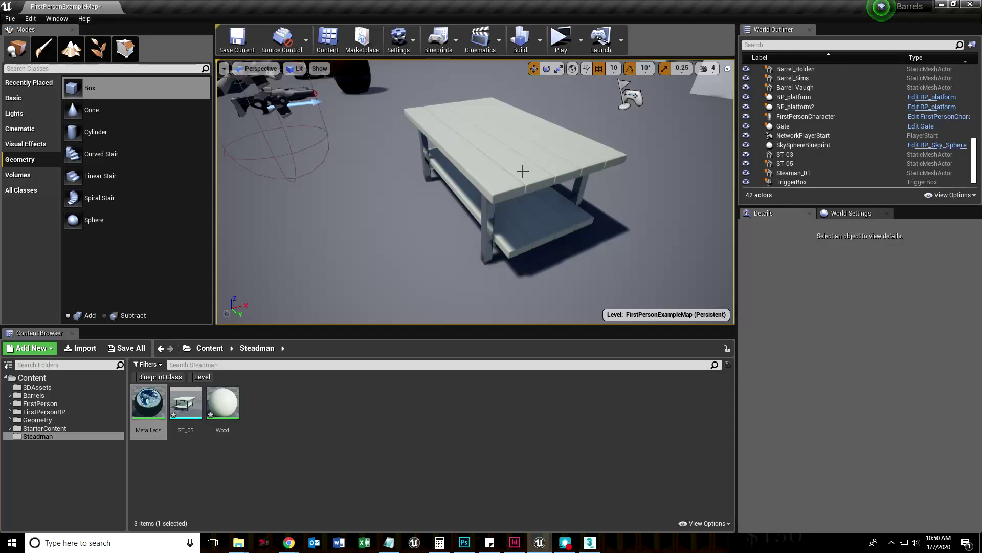
scroll(523, 171, up, 4)
scroll(522, 172, up, 4)
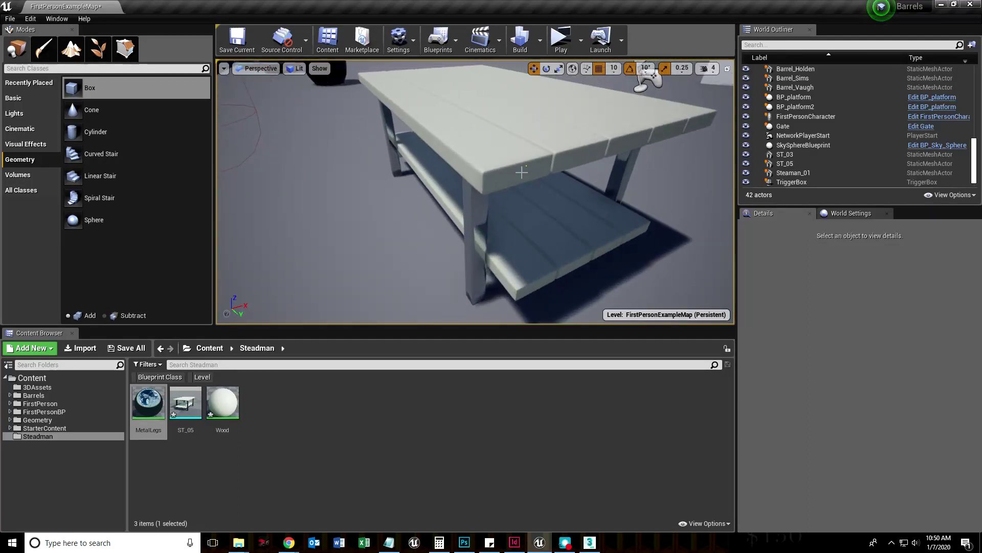